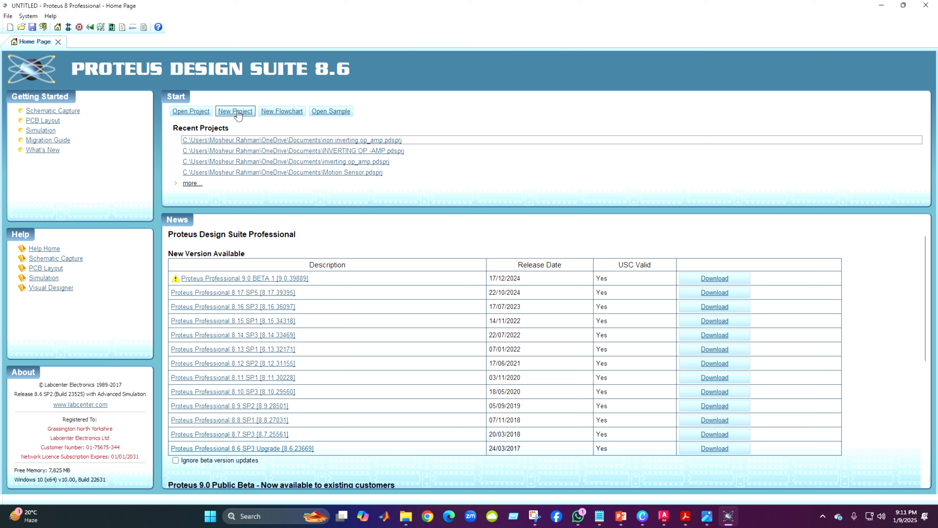
# Open the recent non inverting op_amp project and add the 741 operational amplifier to the device list
pyautogui.click(246, 140)
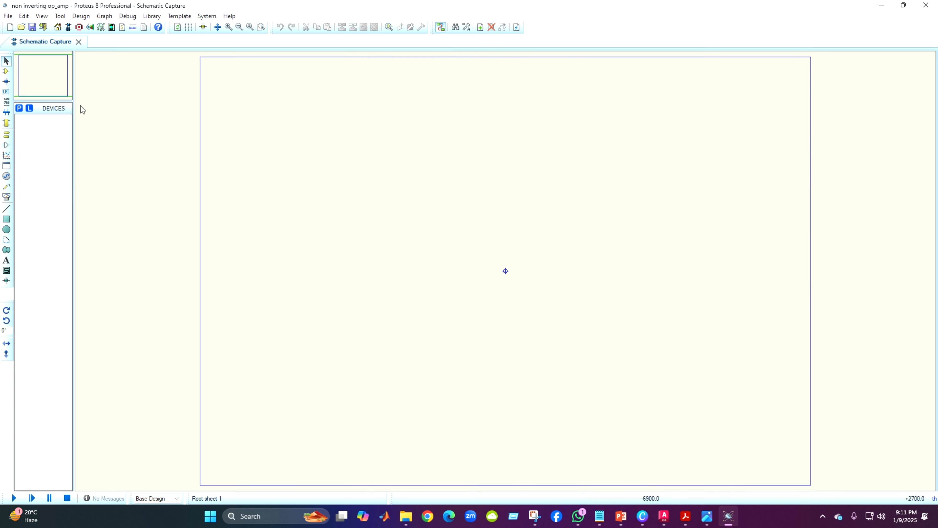
pyautogui.click(7, 72)
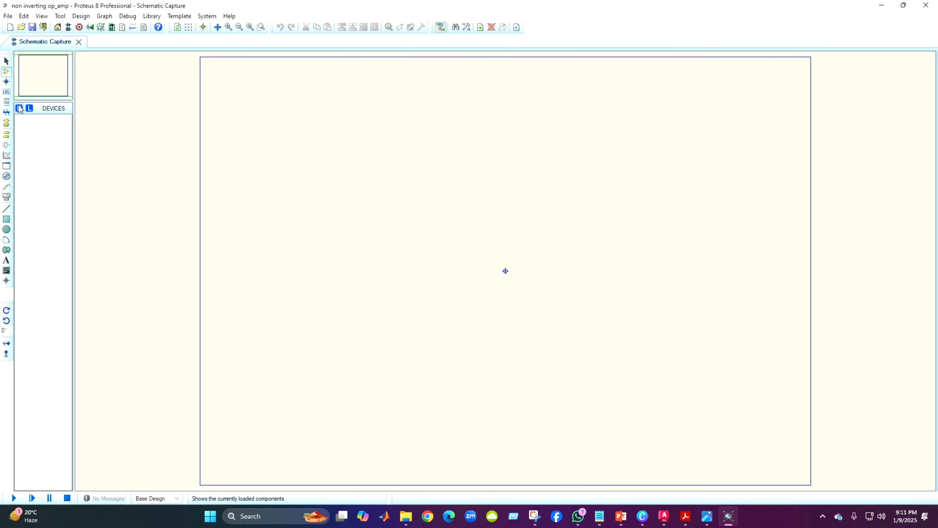
pyautogui.click(20, 109)
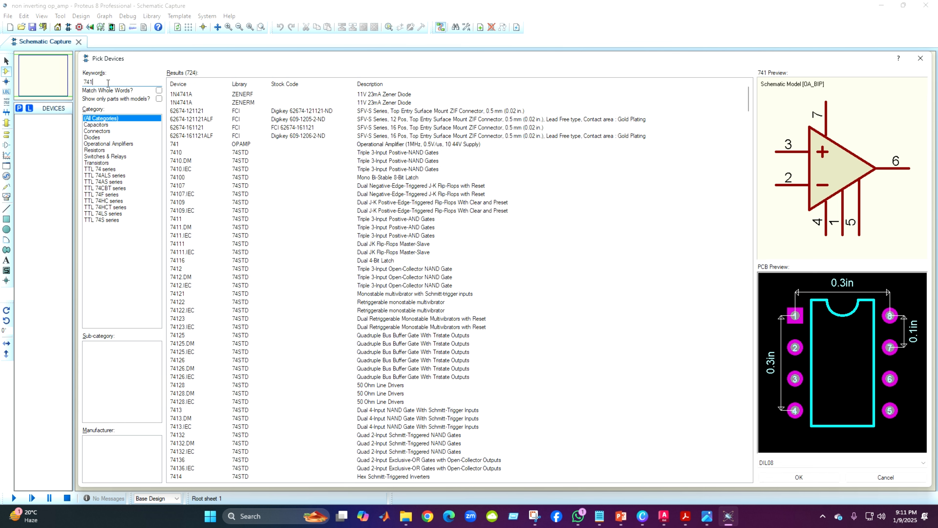
pyautogui.press('Down')
pyautogui.press('Return')
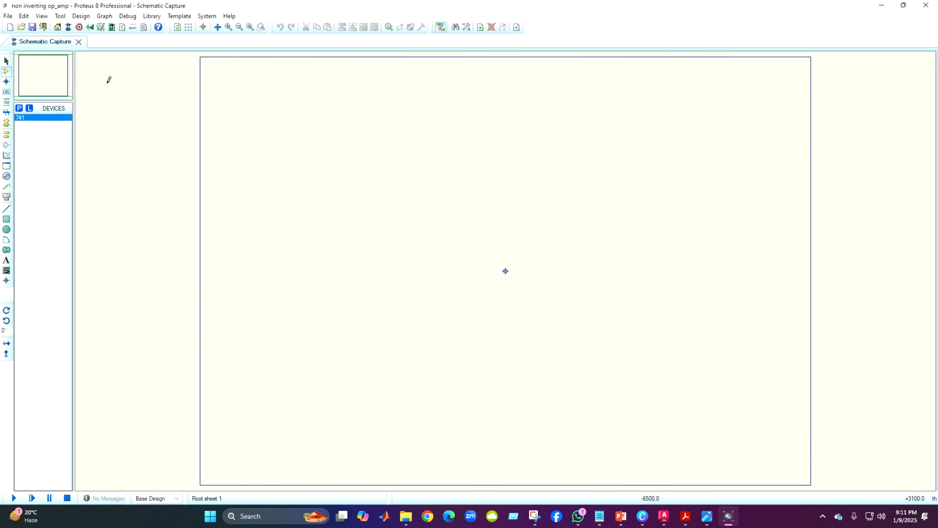
pyautogui.click(351, 202)
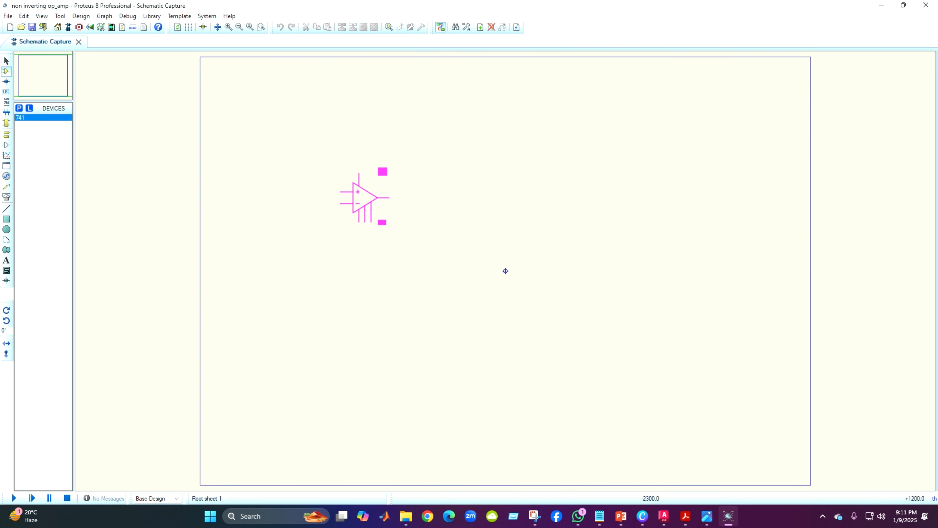
pyautogui.click(430, 199)
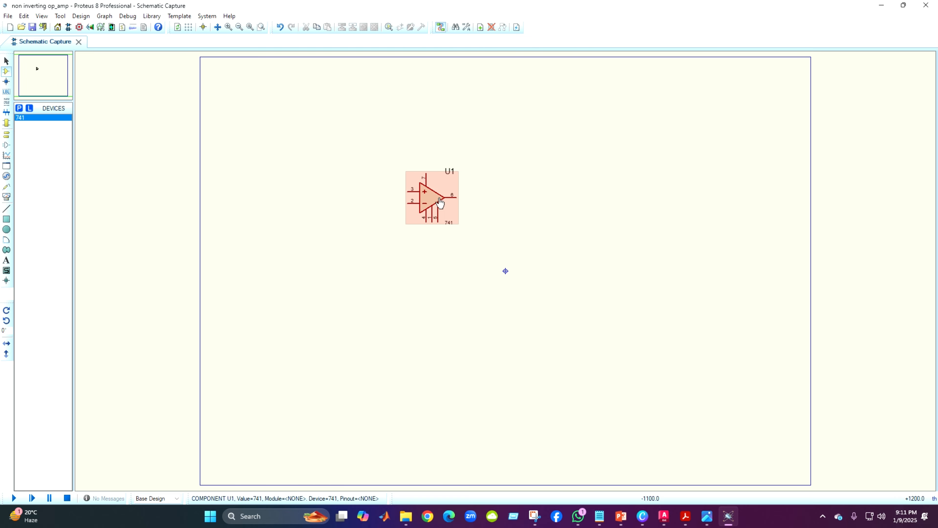
pyautogui.scroll(1, 438, 200)
pyautogui.scroll(1, 506, 275)
pyautogui.rightClick(492, 272)
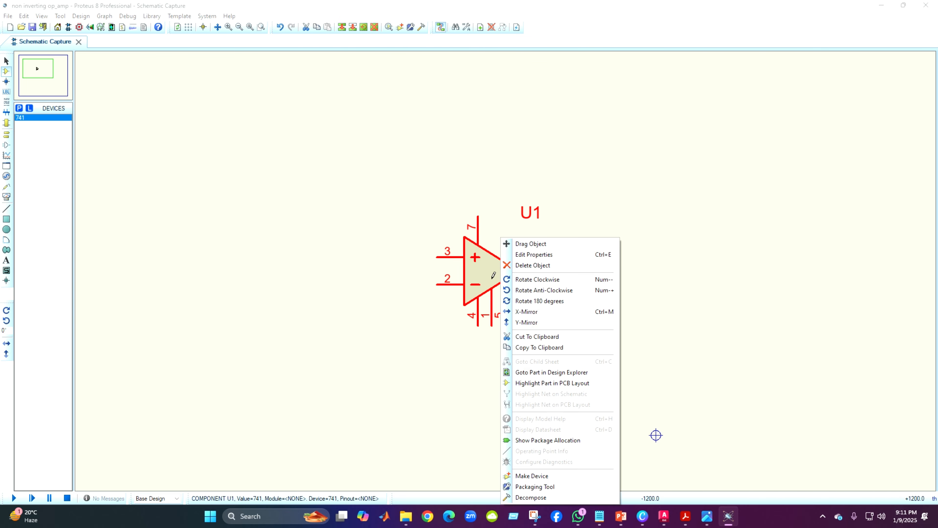
pyautogui.click(533, 265)
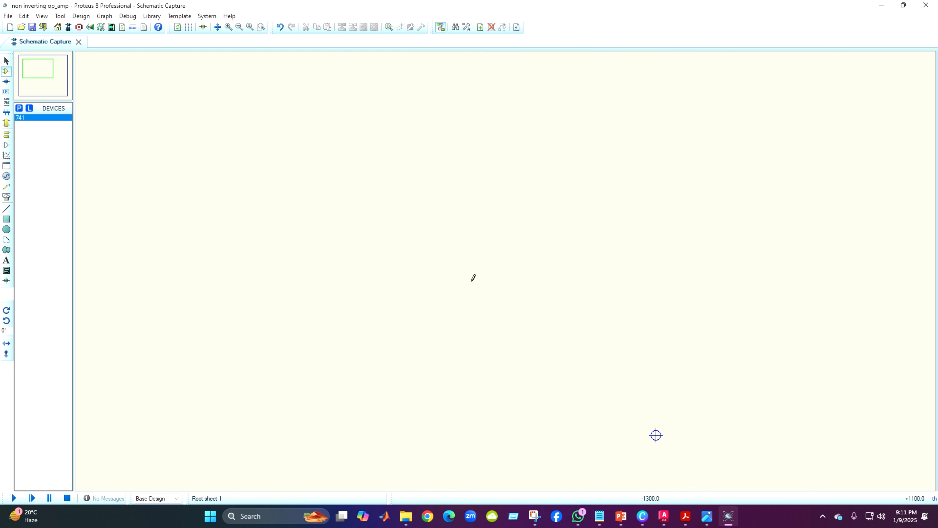
# Place a 741 op-amp in the upper middle of the sheet and Y-mirror it so the inverting input is on top
pyautogui.click(59, 124)
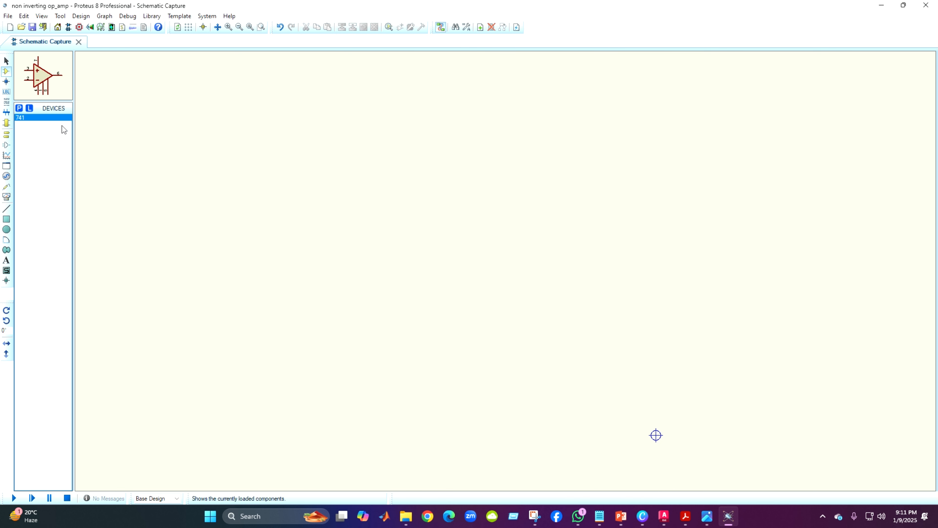
pyautogui.click(395, 197)
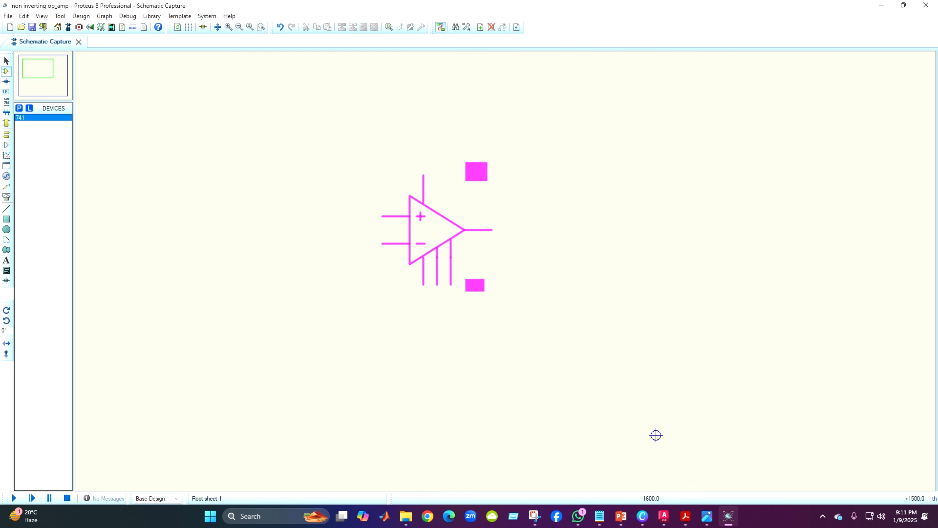
pyautogui.click(435, 226)
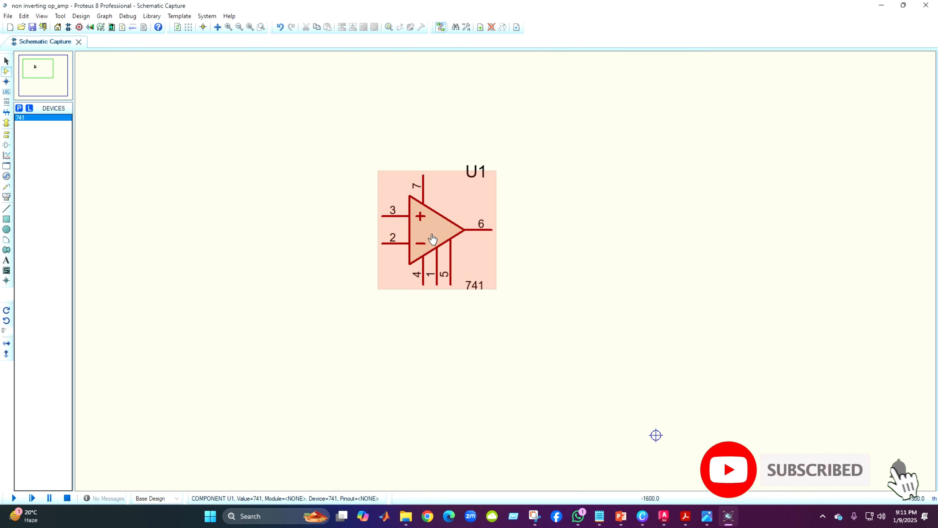
pyautogui.rightClick(443, 230)
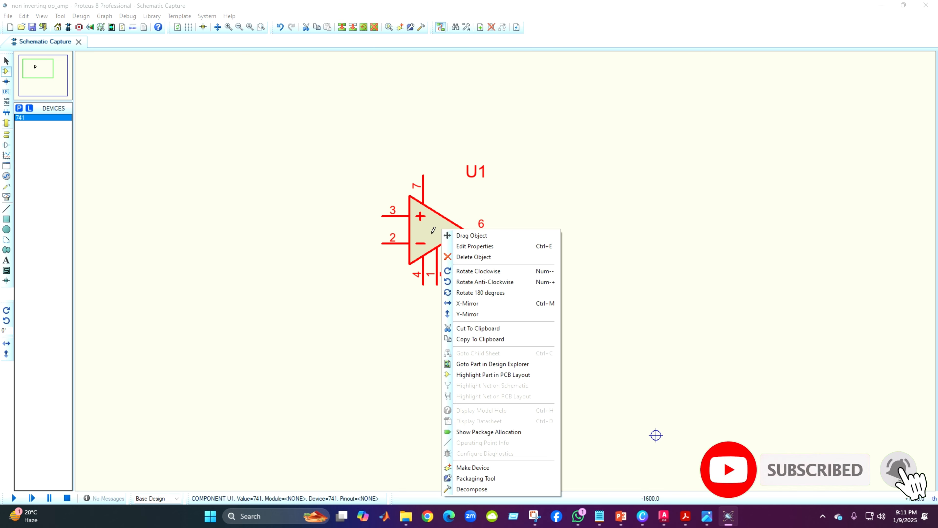
pyautogui.click(468, 313)
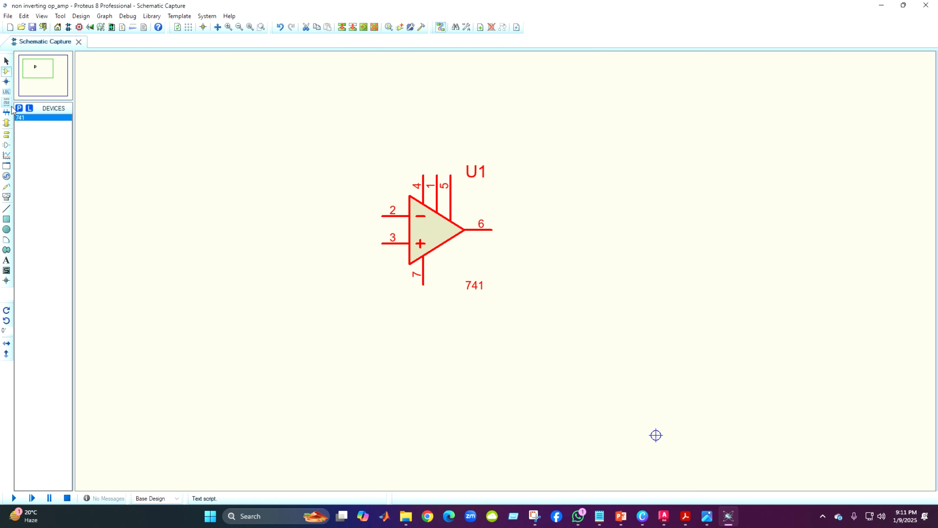
# Add the RESISTOR analogue primitive to the device list and place one resistor level with the op-amp's inverting input, on its left
pyautogui.click(19, 109)
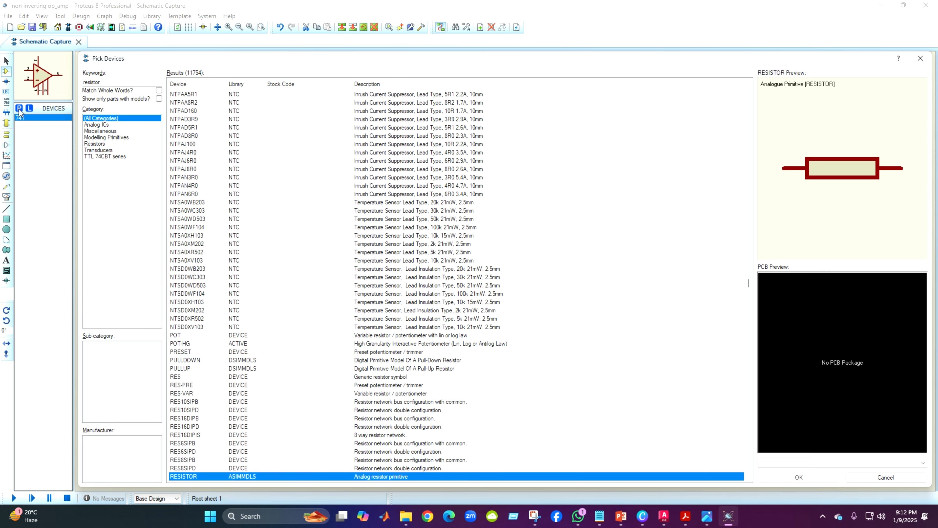
pyautogui.press('Return')
pyautogui.click(293, 205)
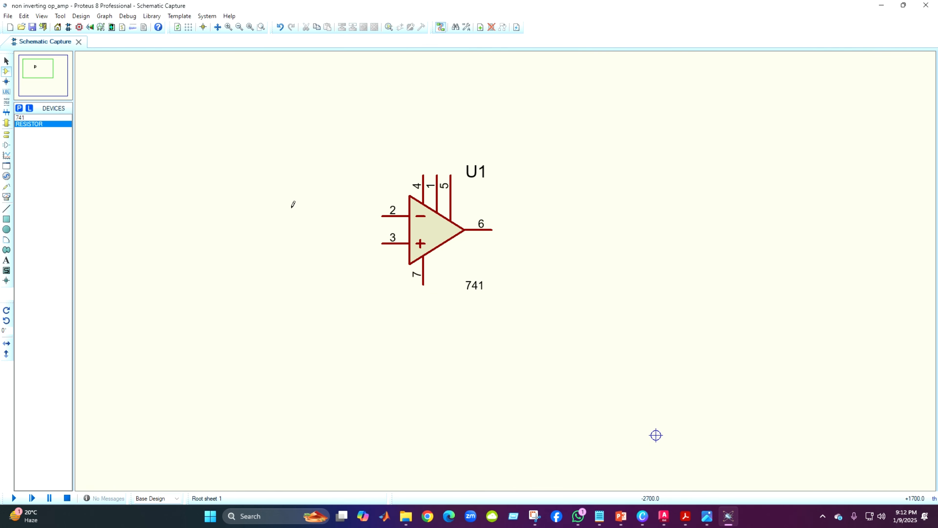
pyautogui.click(294, 216)
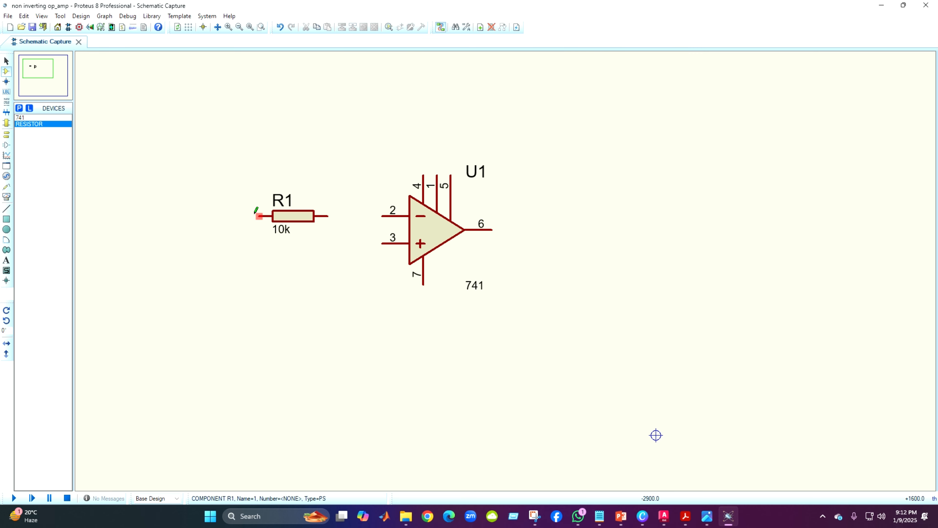
# Place a second resistor above the op-amp and a third below and right of its output, rotating the third anti-clockwise to vertical
pyautogui.click(416, 79)
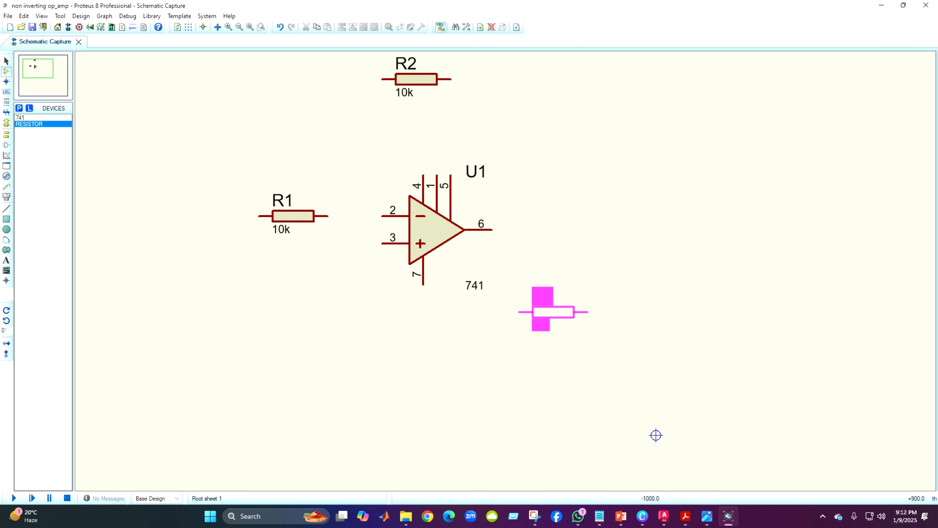
pyautogui.click(553, 312)
pyautogui.rightClick(562, 313)
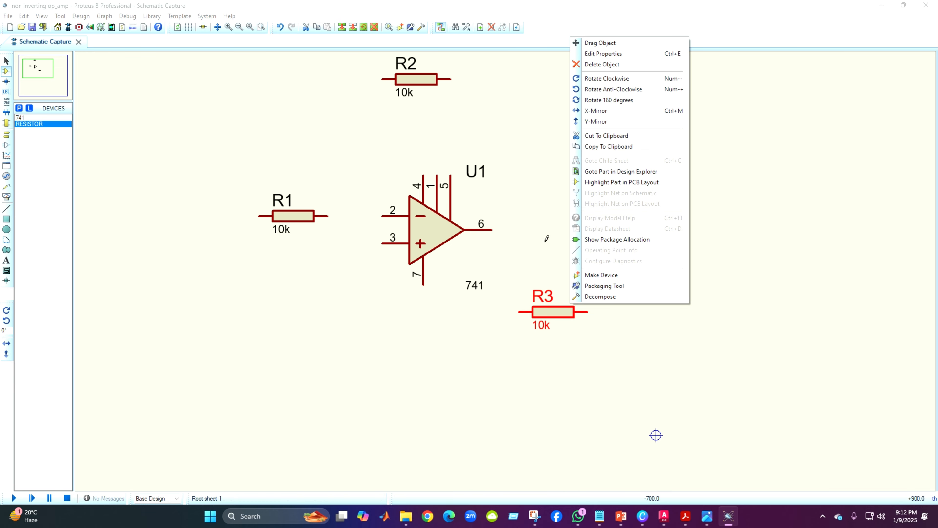
pyautogui.click(605, 90)
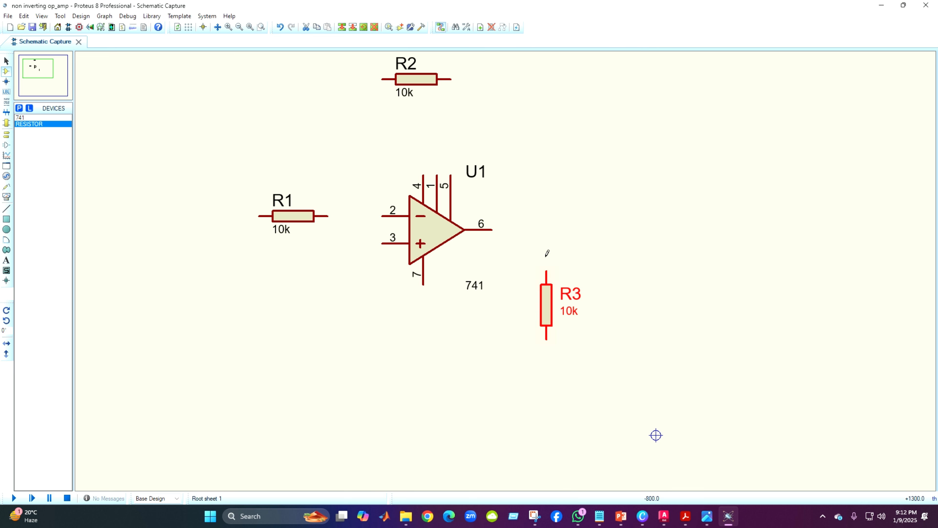
# Wire R1 to op-amp pin 2 and branch that wire up to the left end of R2
pyautogui.click(327, 215)
pyautogui.click(384, 215)
pyautogui.click(354, 215)
pyautogui.click(383, 78)
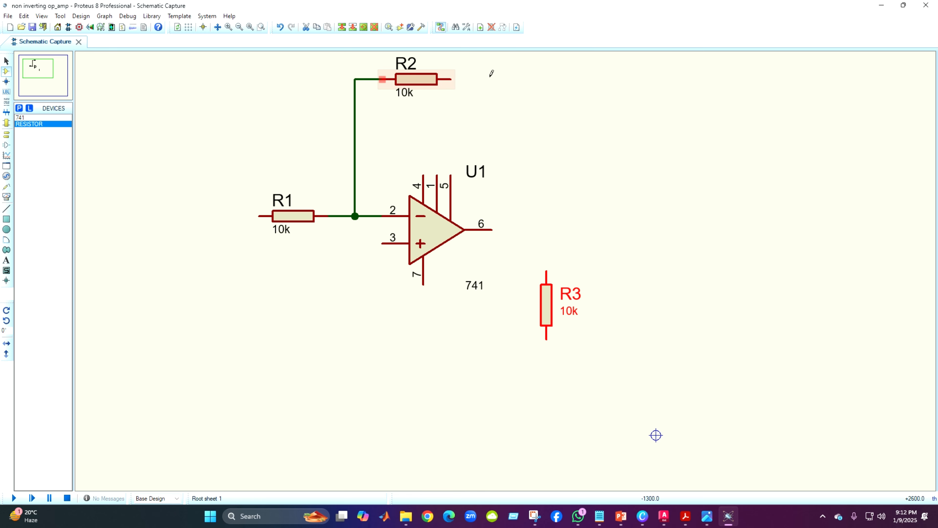
# Wire the right end of R2 to op-amp output pin 6 and connect the output wire to the top of R3
pyautogui.click(451, 79)
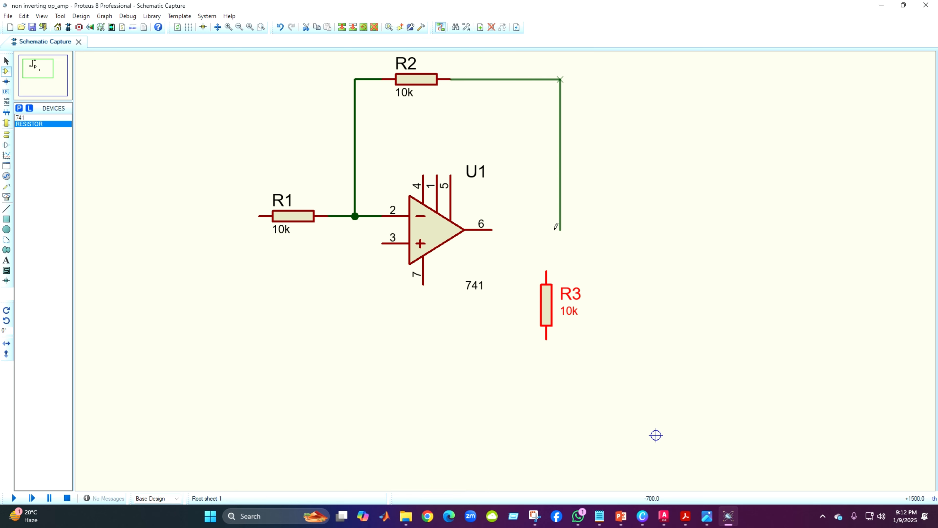
pyautogui.click(494, 229)
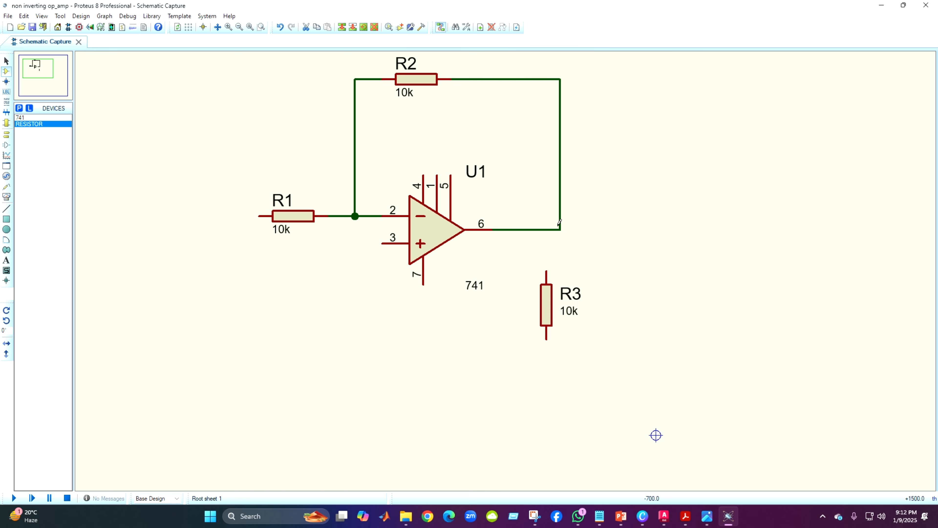
pyautogui.click(547, 230)
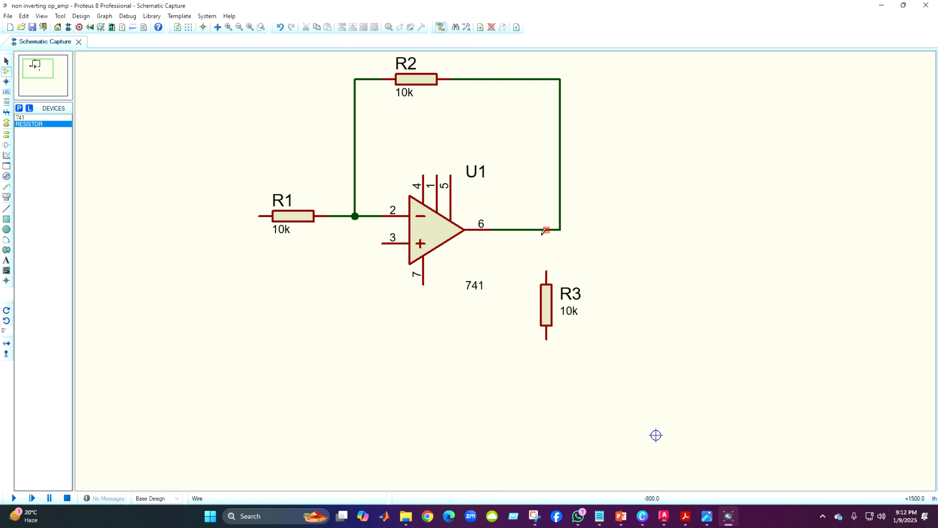
pyautogui.click(547, 270)
# Rename the feedback resistor above the op-amp as RF
pyautogui.click(416, 70)
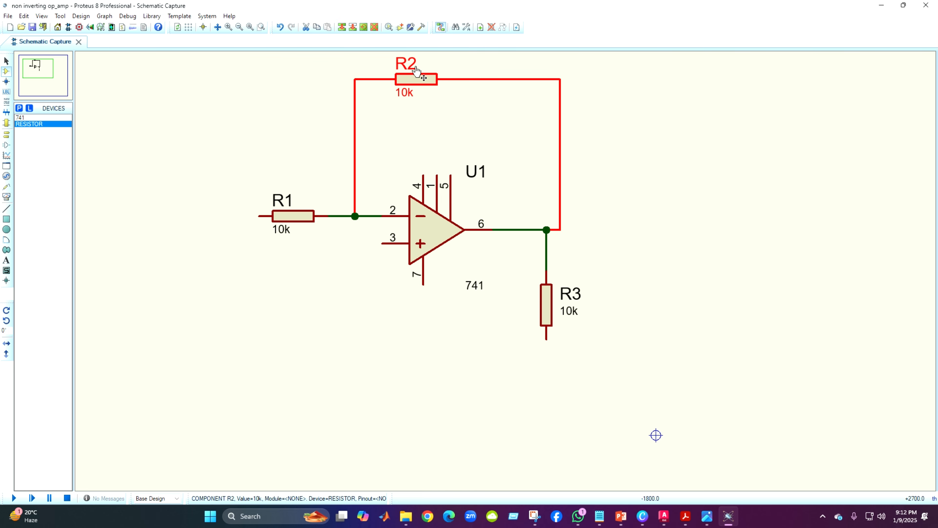
pyautogui.click(416, 68)
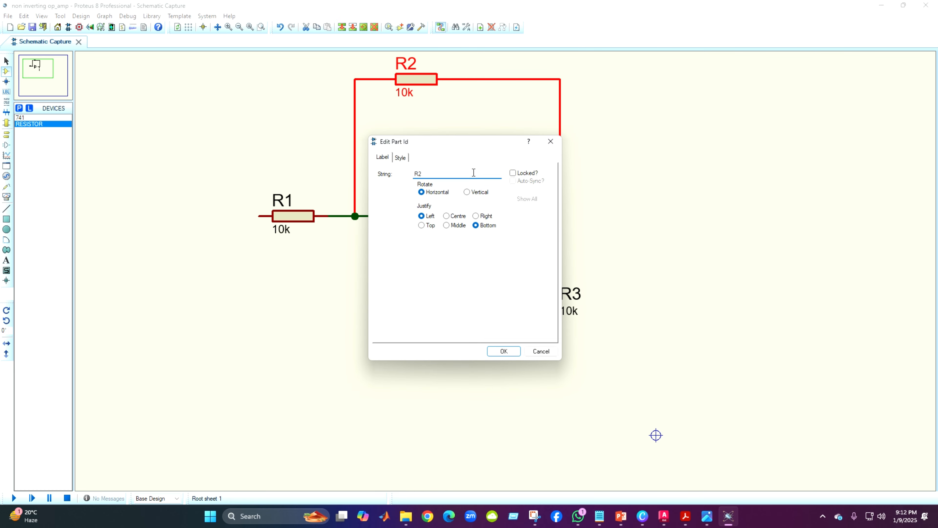
pyautogui.write('RF')
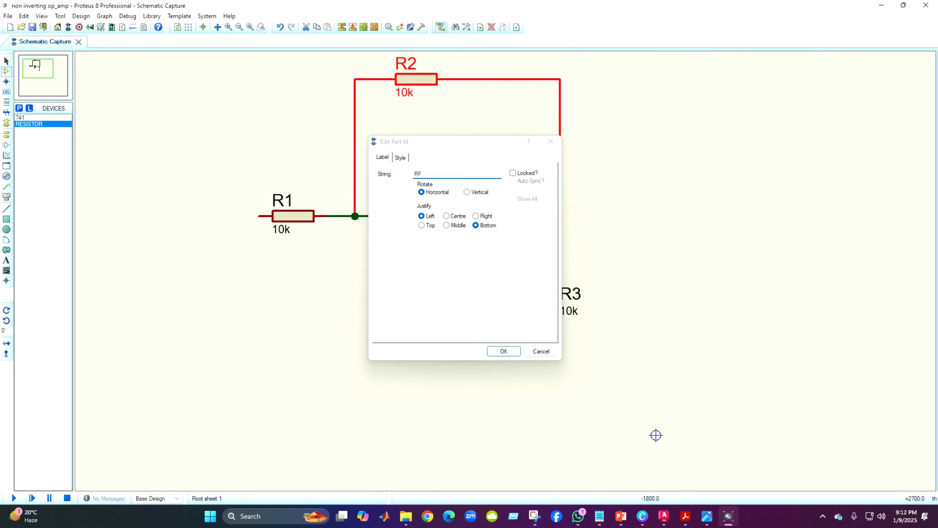
pyautogui.press('Return')
# Rename the vertical output resistor as RL
pyautogui.click(568, 302)
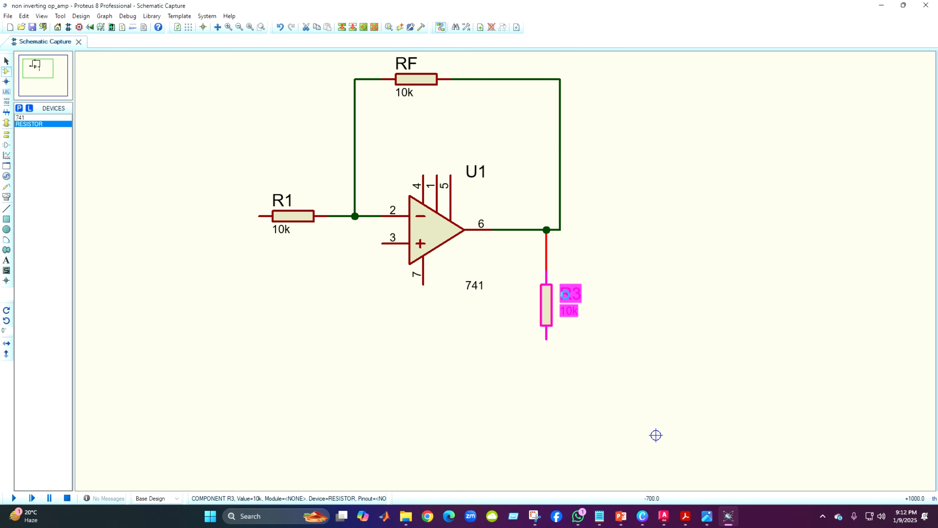
pyautogui.click(566, 298)
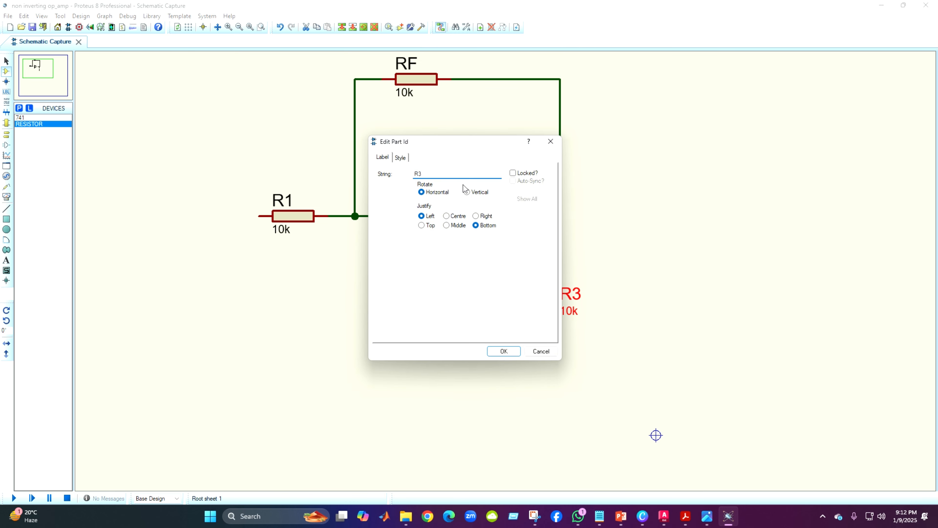
pyautogui.write('RL')
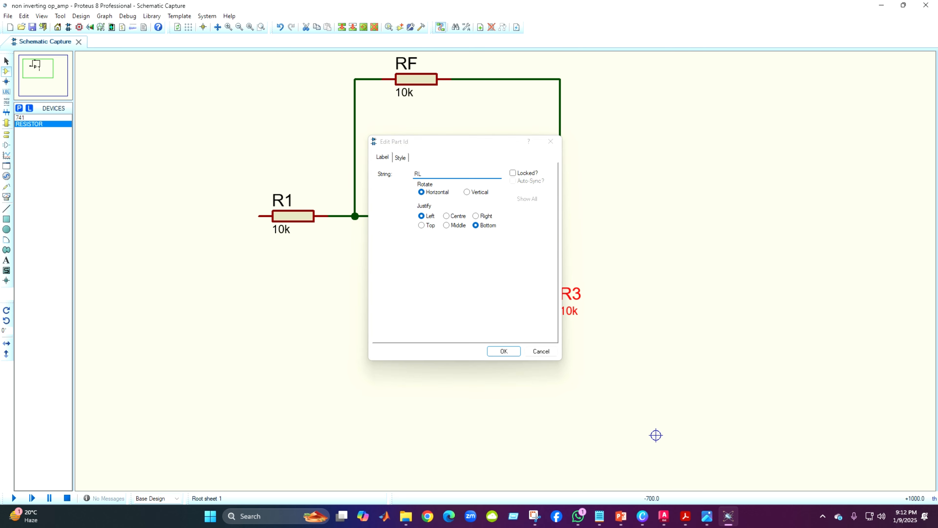
pyautogui.press('Return')
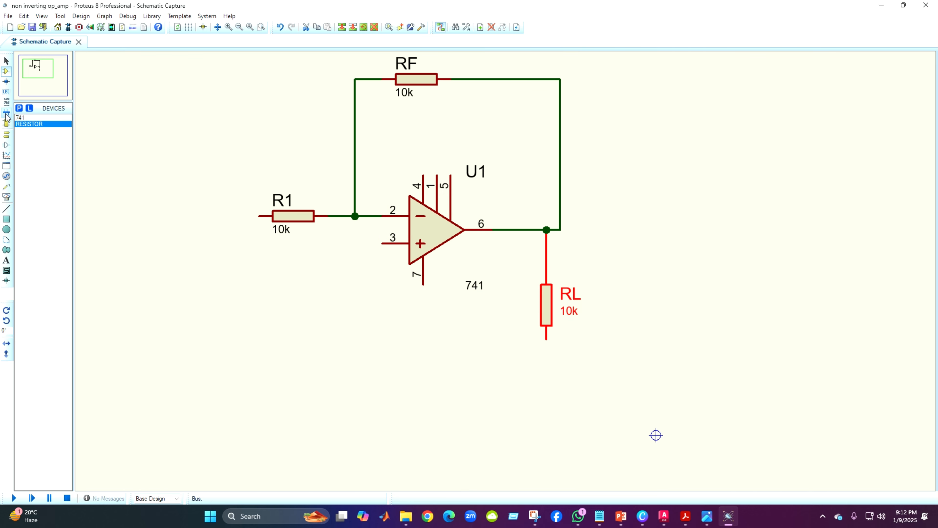
# Place two ground terminals, one below and left of R1 and one directly beneath RL
pyautogui.click(8, 137)
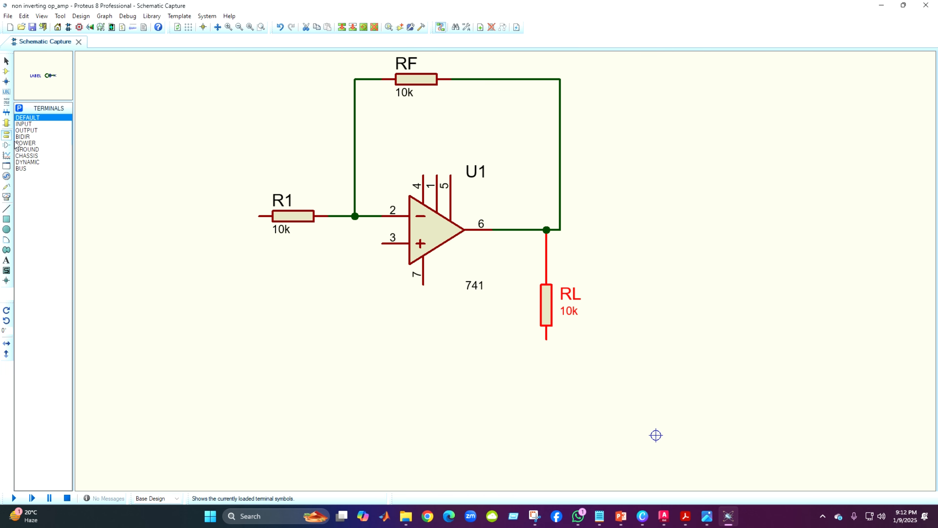
pyautogui.click(27, 150)
pyautogui.click(203, 312)
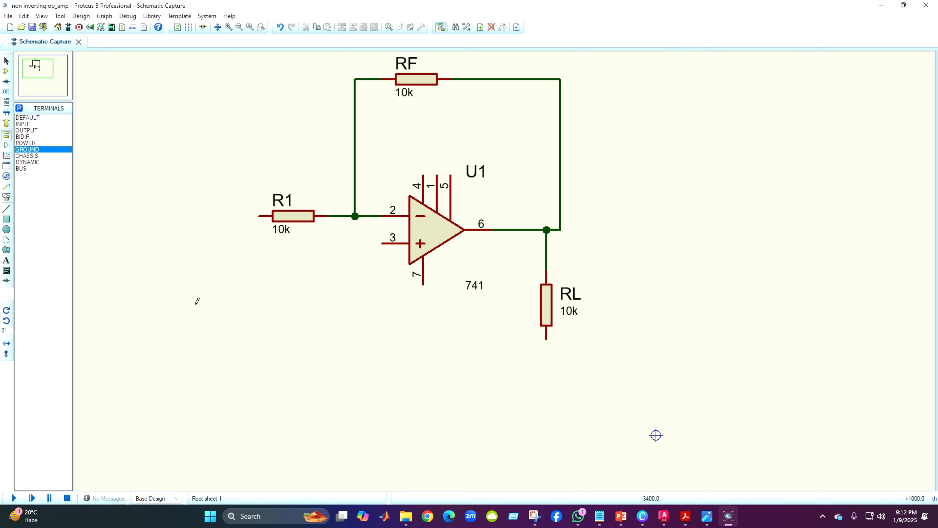
pyautogui.click(205, 339)
pyautogui.click(547, 382)
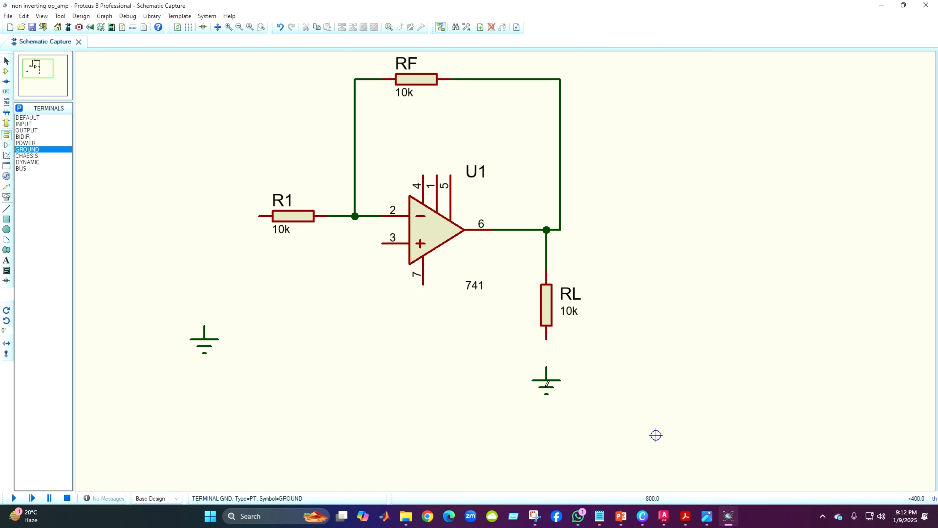
# Wire the lower end of RL to the ground beneath it and R1's left end to the other ground
pyautogui.click(546, 369)
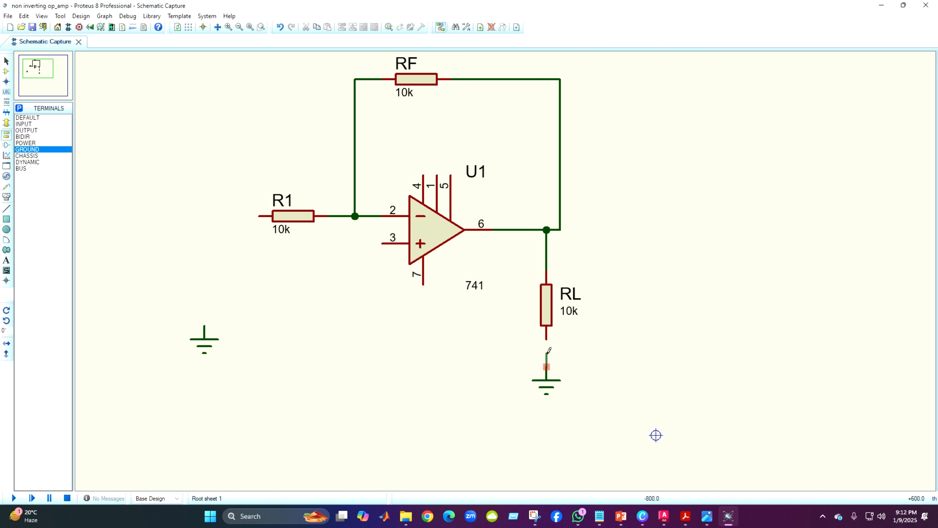
pyautogui.click(546, 339)
pyautogui.click(200, 323)
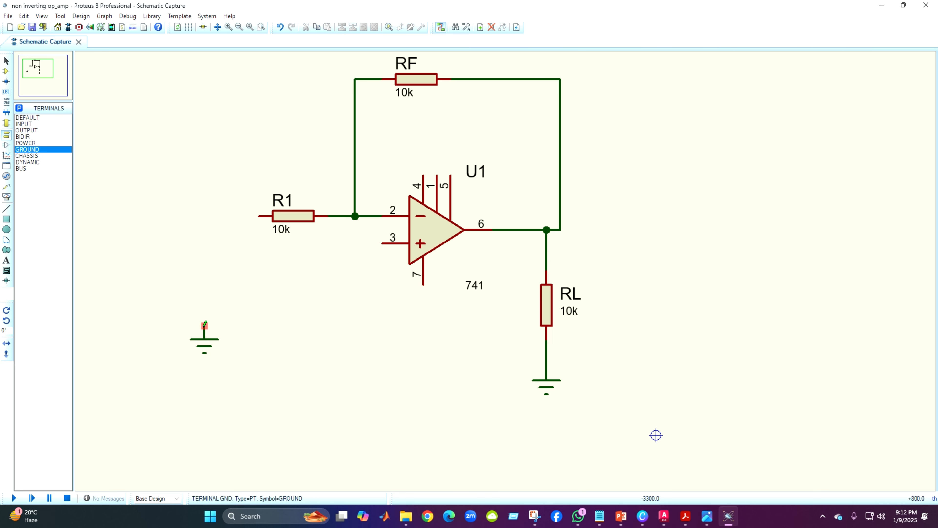
pyautogui.click(258, 215)
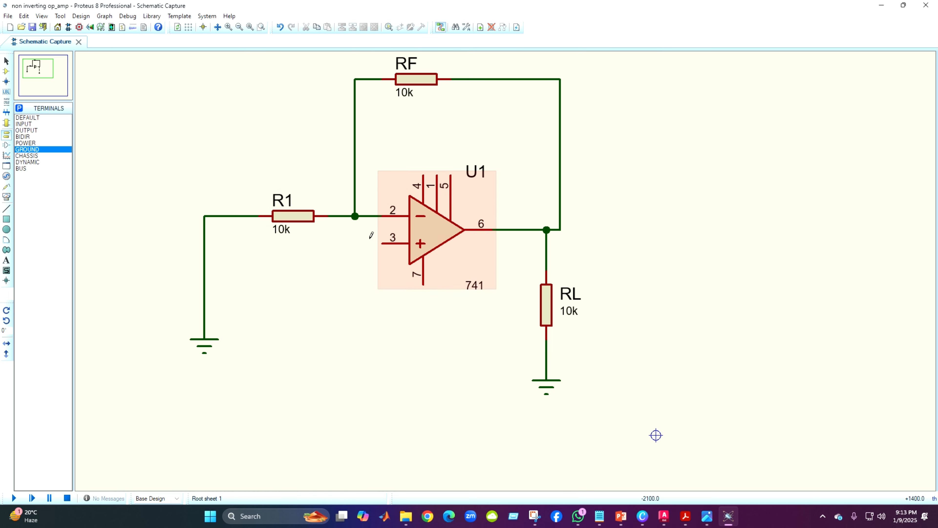
# Place a default terminal, rotated with its pin pointing up, below and left of the op-amp and wire it to pin 3
pyautogui.click(27, 119)
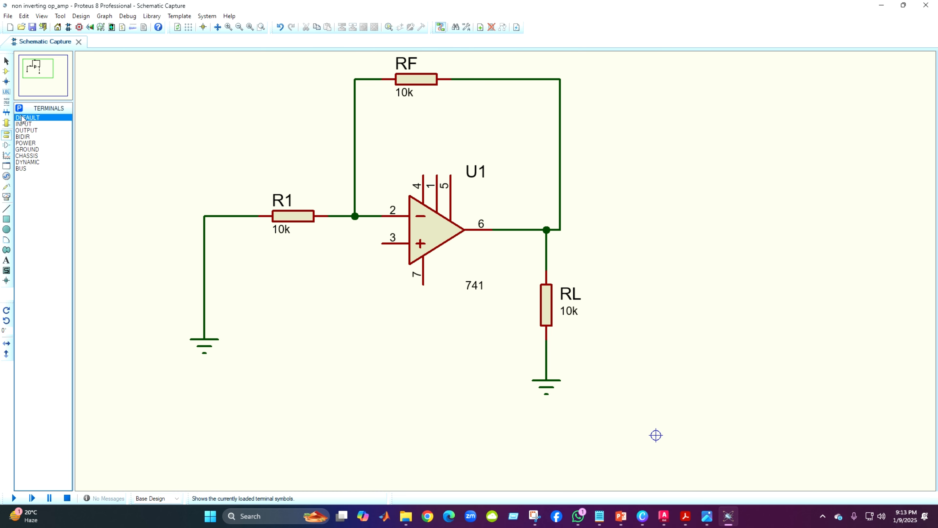
pyautogui.click(9, 314)
pyautogui.click(9, 314)
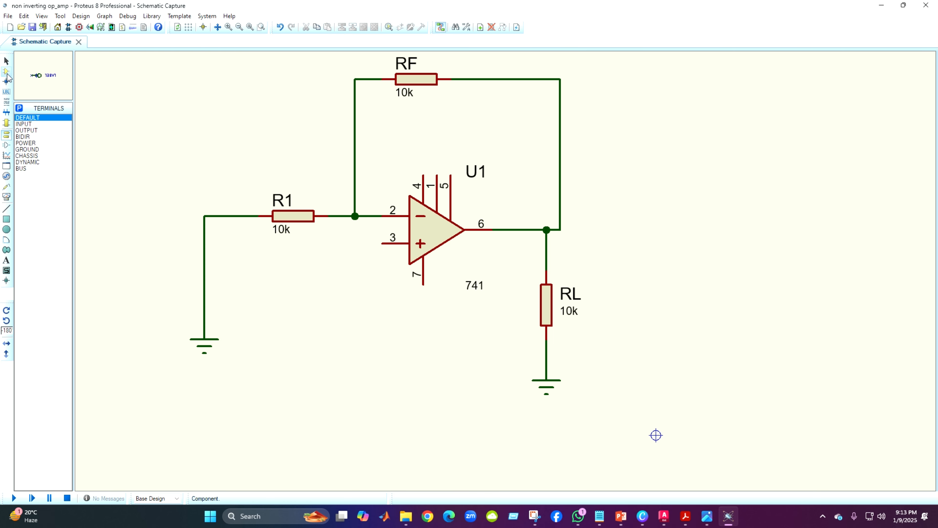
pyautogui.click(7, 310)
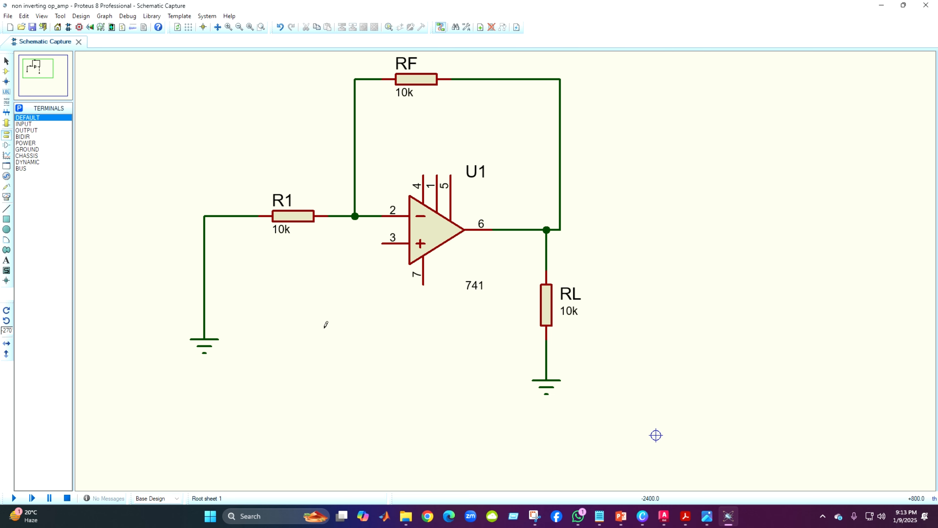
pyautogui.click(342, 338)
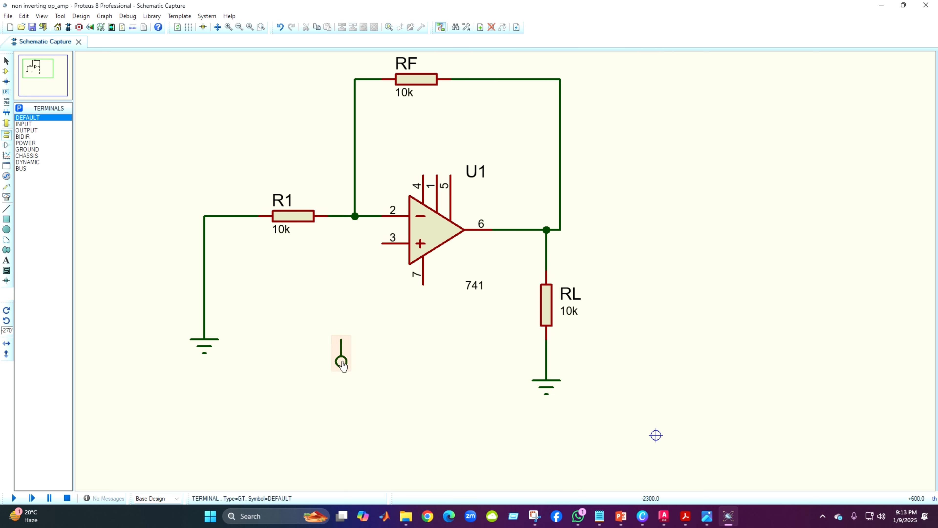
pyautogui.click(342, 338)
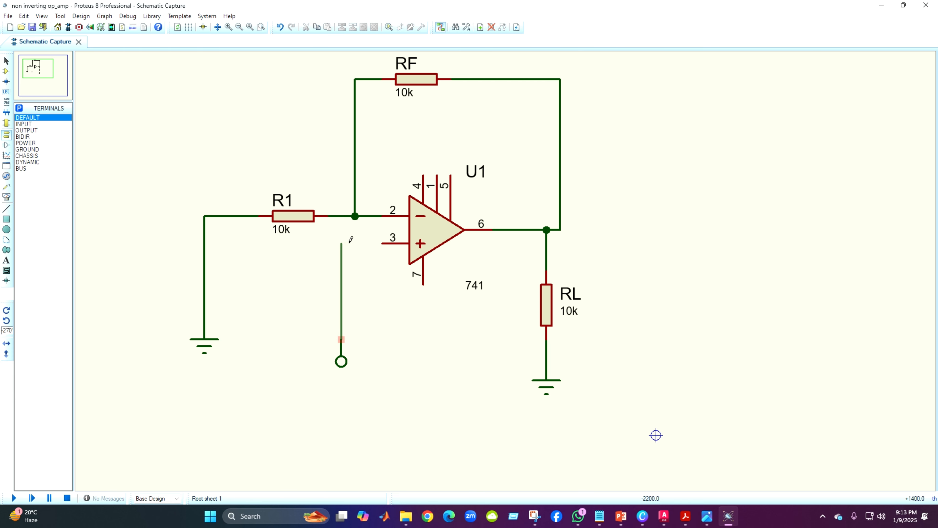
pyautogui.click(382, 243)
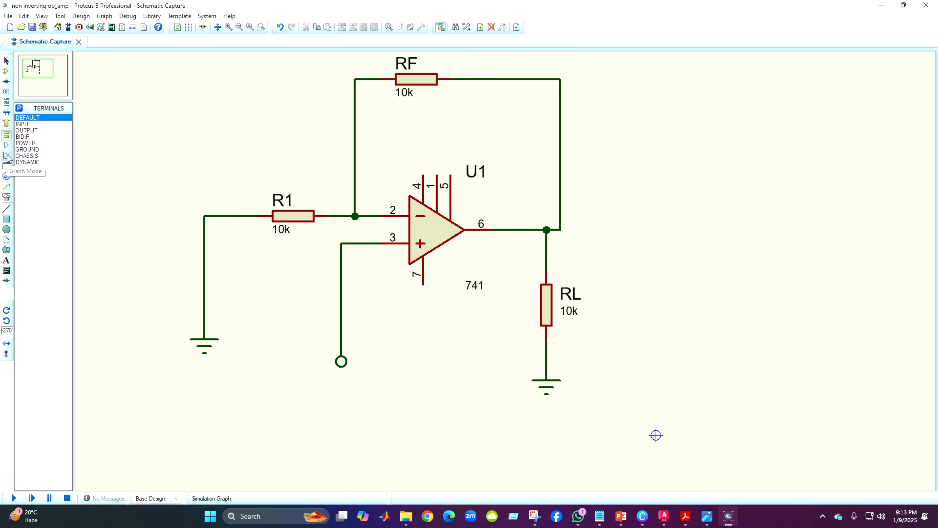
# Place a sine generator just left of the vertical wire leading to pin 3
pyautogui.click(6, 176)
pyautogui.click(22, 124)
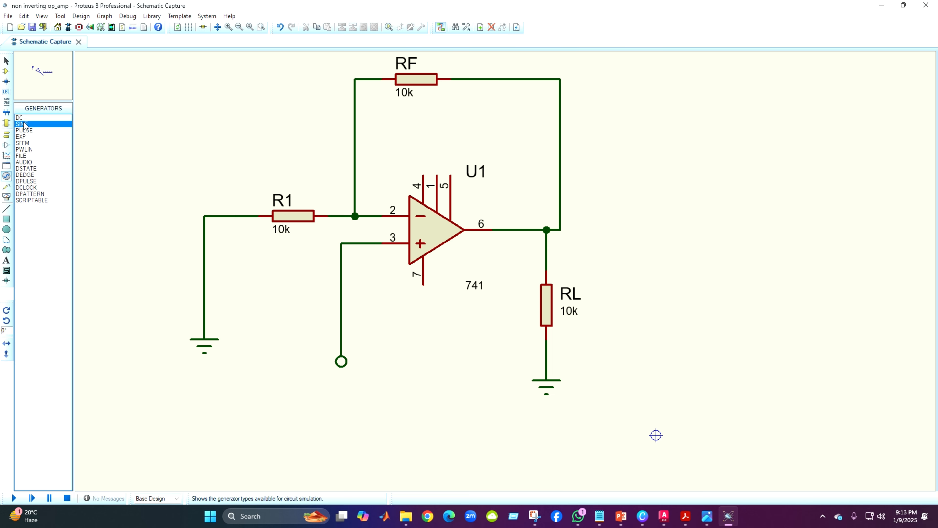
pyautogui.click(313, 317)
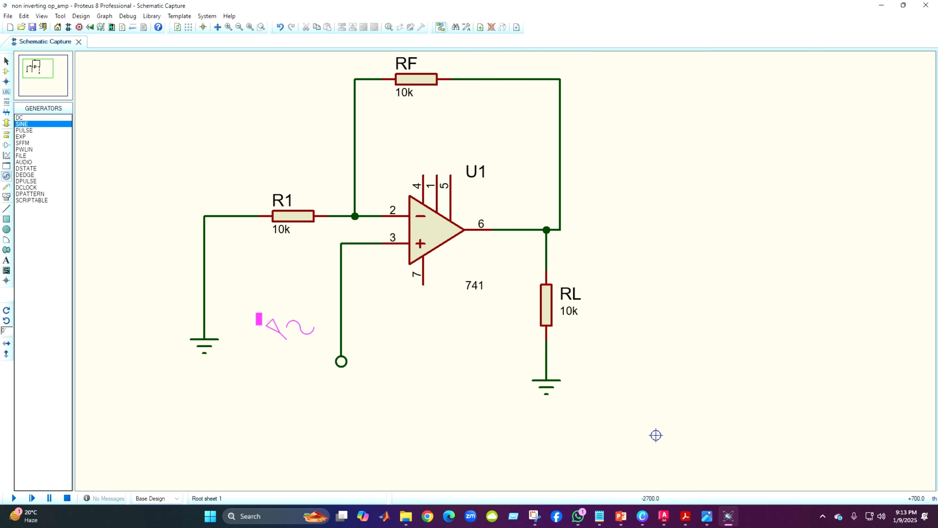
pyautogui.click(299, 317)
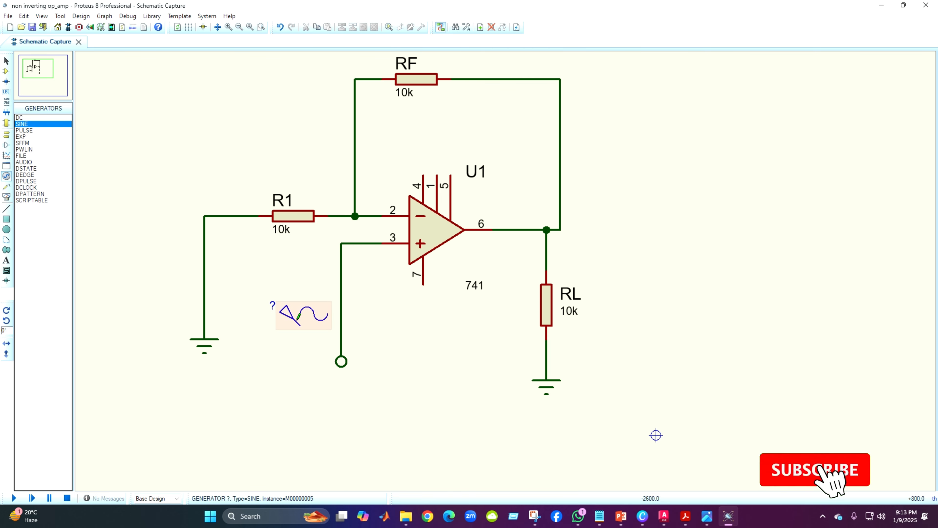
# Label the default terminal Vin and wire the sine generator to the terminal's vertical wire
pyautogui.doubleClick(344, 363)
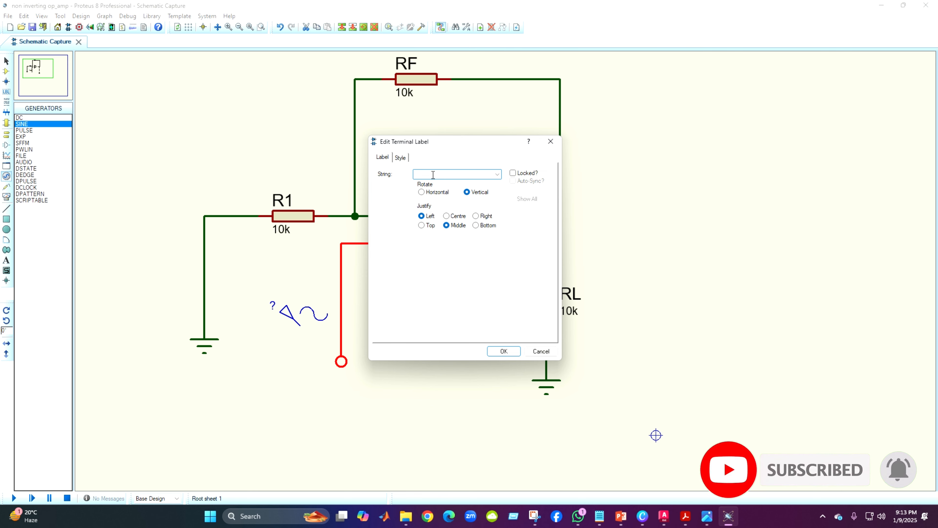
pyautogui.write('Vin')
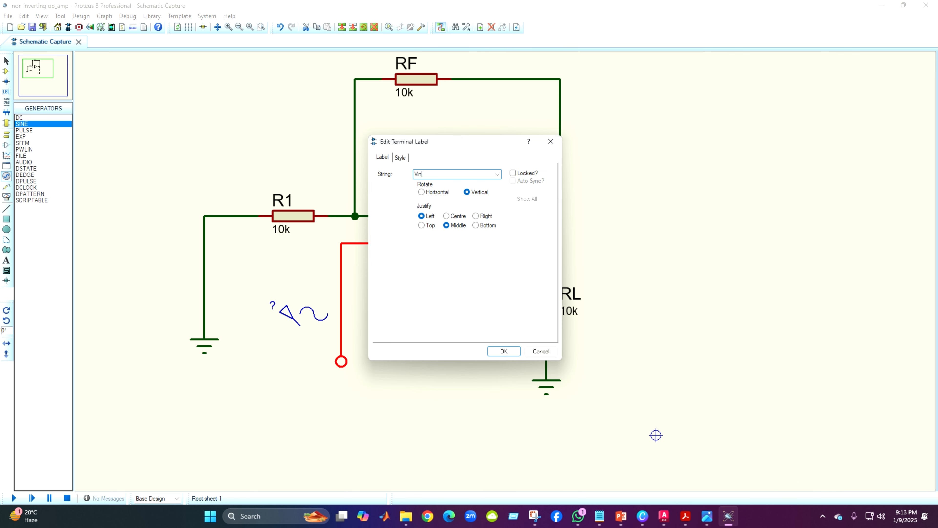
pyautogui.press('Return')
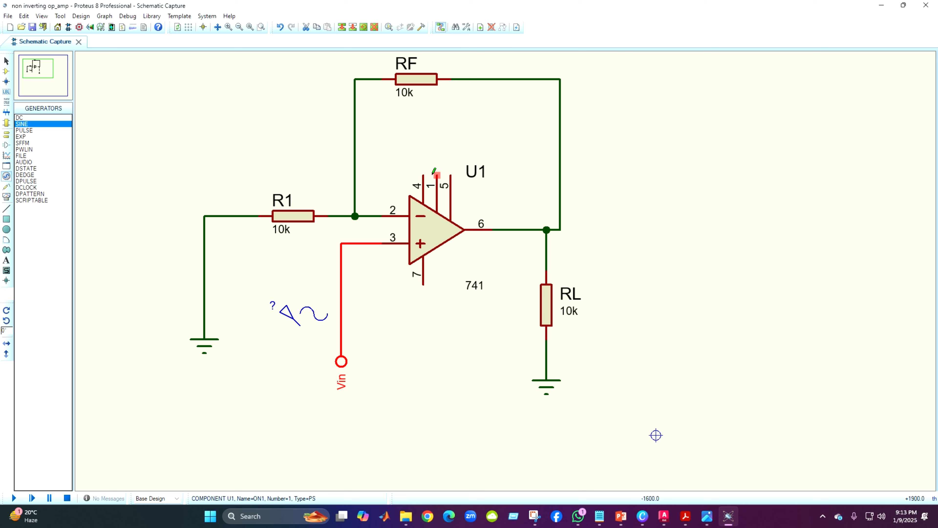
pyautogui.click(302, 325)
pyautogui.click(342, 325)
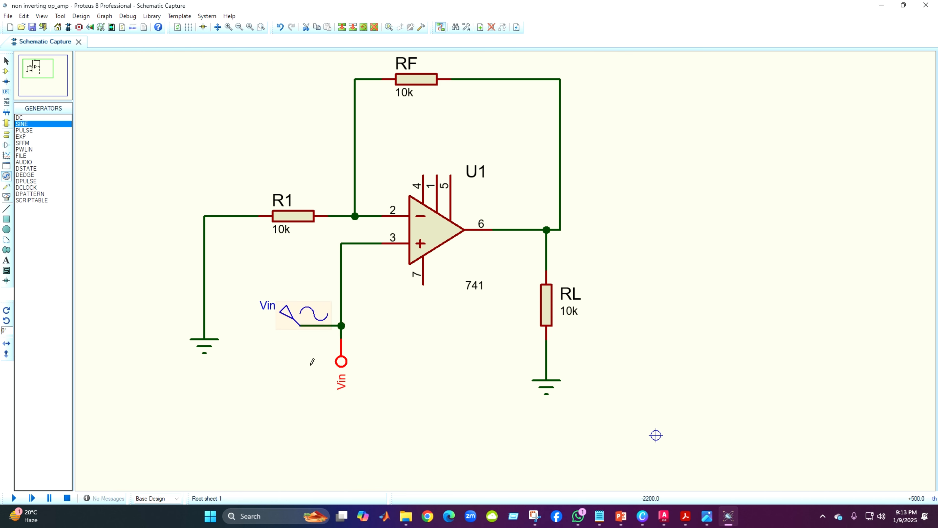
# Set the Vin sine generator to a peak amplitude of 0.2 V and a frequency of 1k Hz
pyautogui.doubleClick(283, 318)
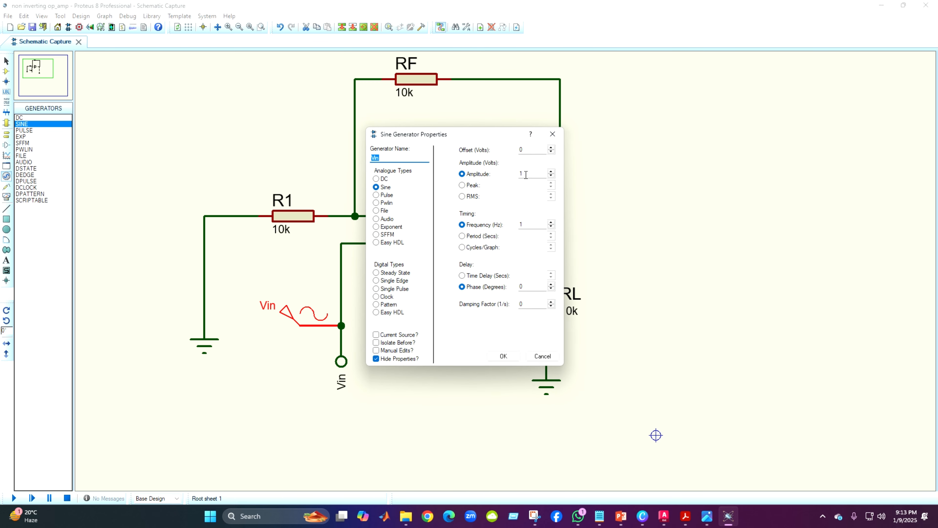
pyautogui.click(462, 185)
pyautogui.click(532, 184)
pyautogui.write('2')
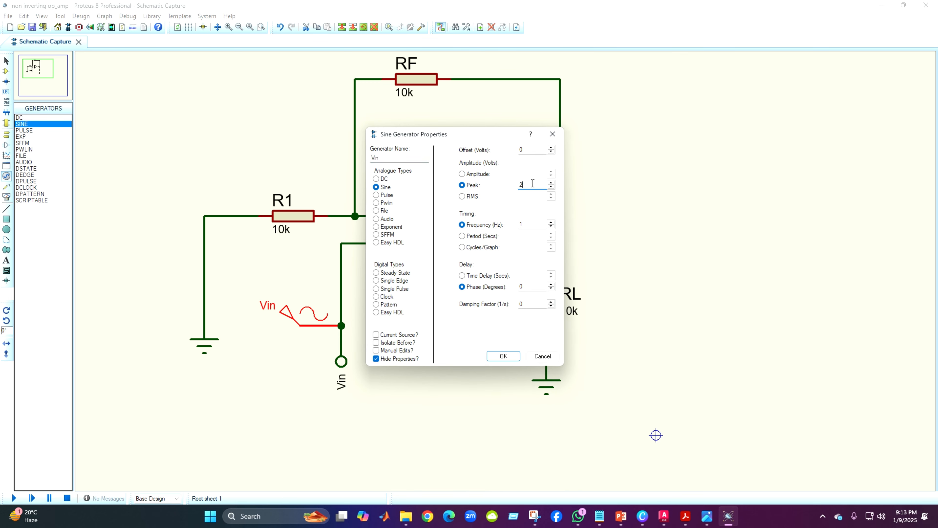
pyautogui.write('0.2')
pyautogui.click(531, 225)
pyautogui.write('1k')
pyautogui.press('Return')
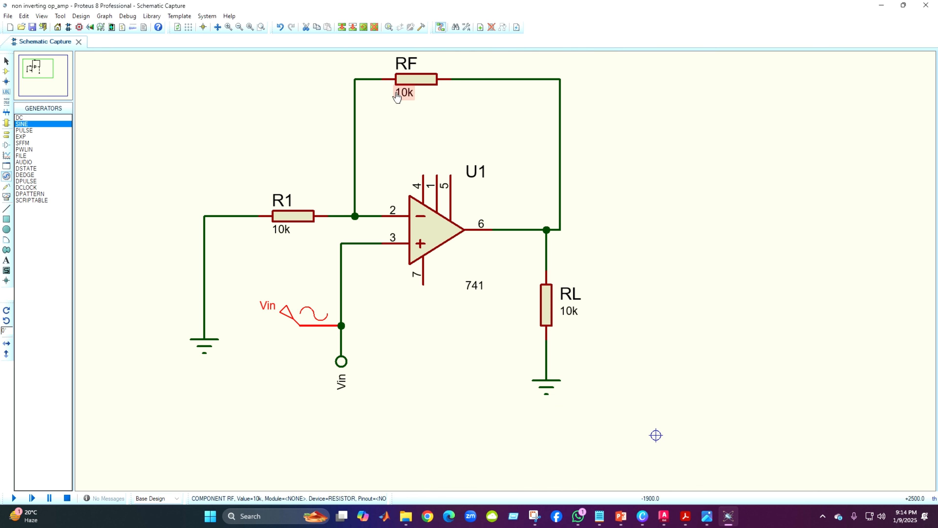
pyautogui.click(409, 105)
pyautogui.click(409, 100)
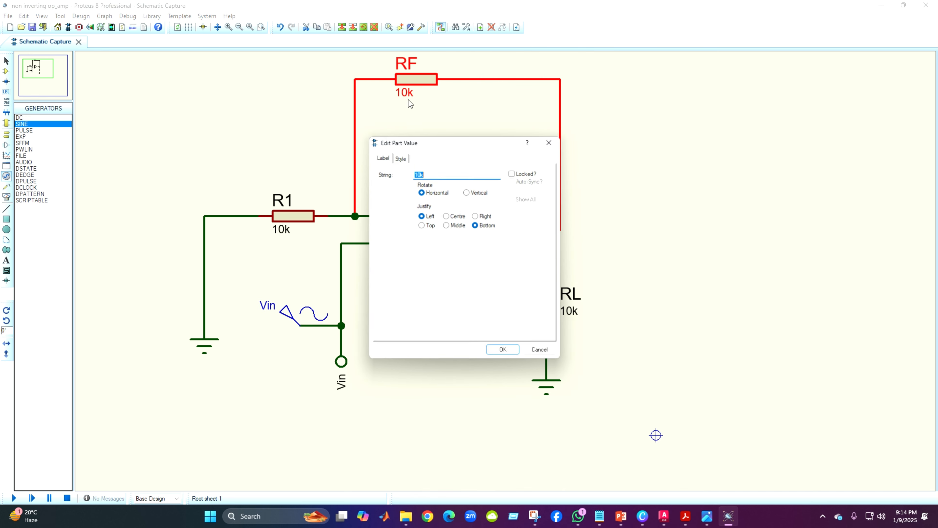
pyautogui.click(555, 145)
# Set the value of resistor R1 to 1k
pyautogui.click(288, 226)
pyautogui.click(293, 226)
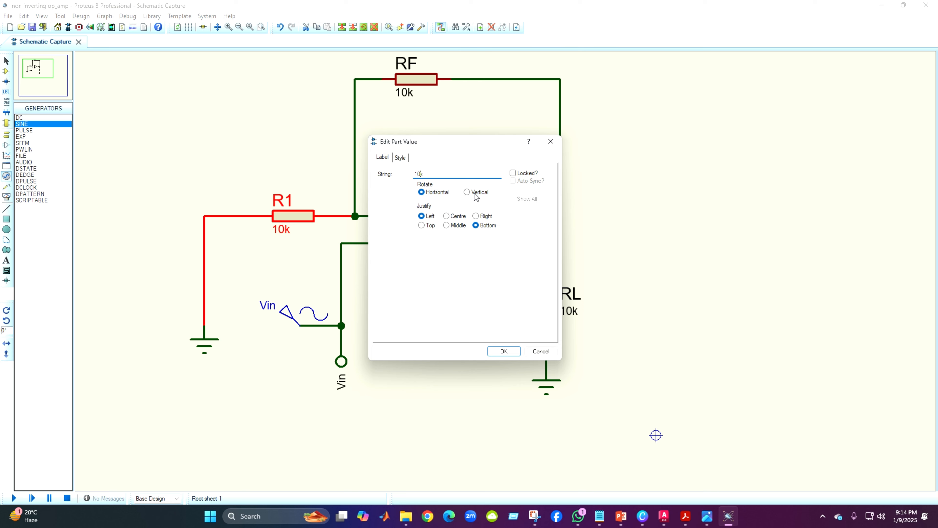
pyautogui.press('Return')
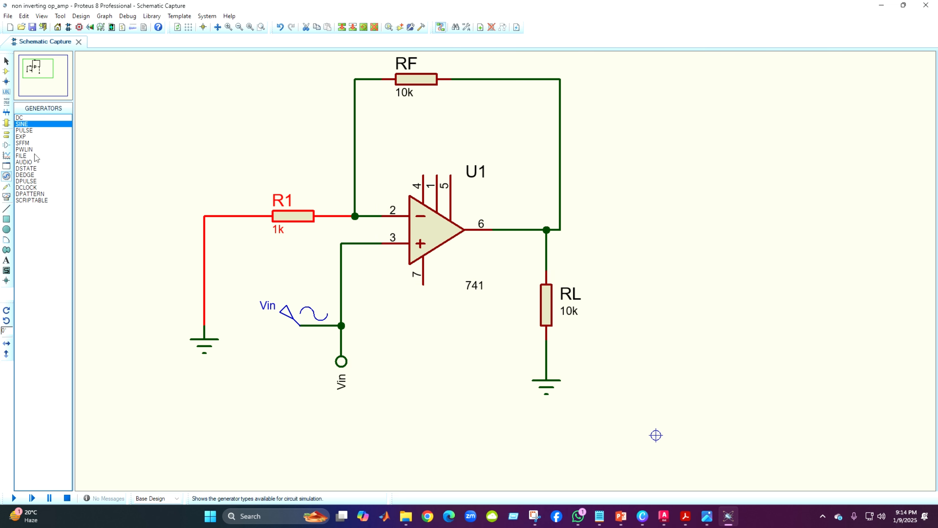
# Place two power terminals, one below the op-amp near pin 7 and one above pin 4
pyautogui.click(10, 139)
pyautogui.click(23, 143)
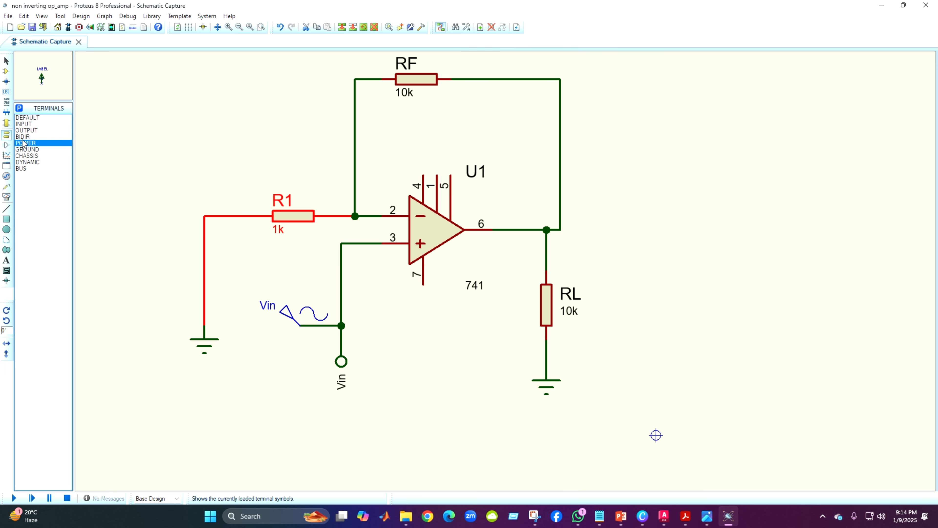
pyautogui.click(424, 324)
pyautogui.click(437, 313)
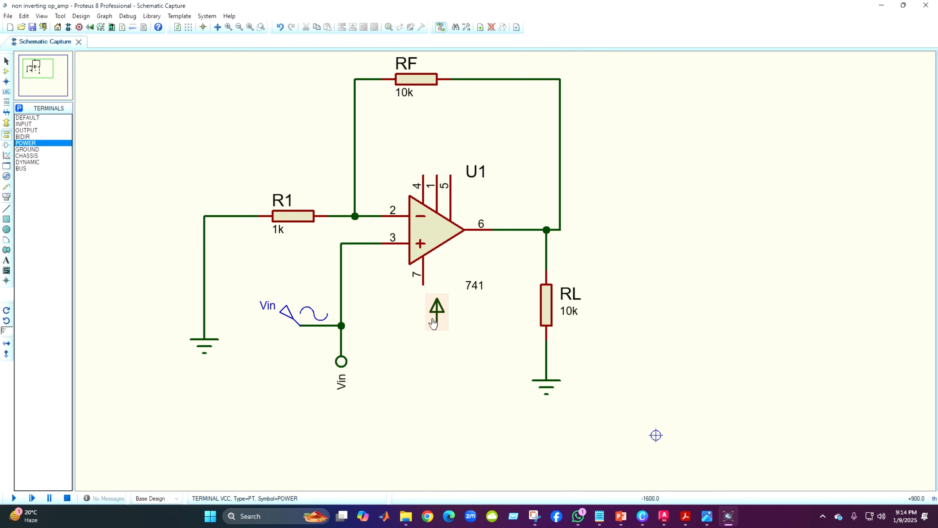
pyautogui.click(427, 135)
# Mirror the lower power terminal vertically and move it directly beneath pin 7
pyautogui.rightClick(435, 307)
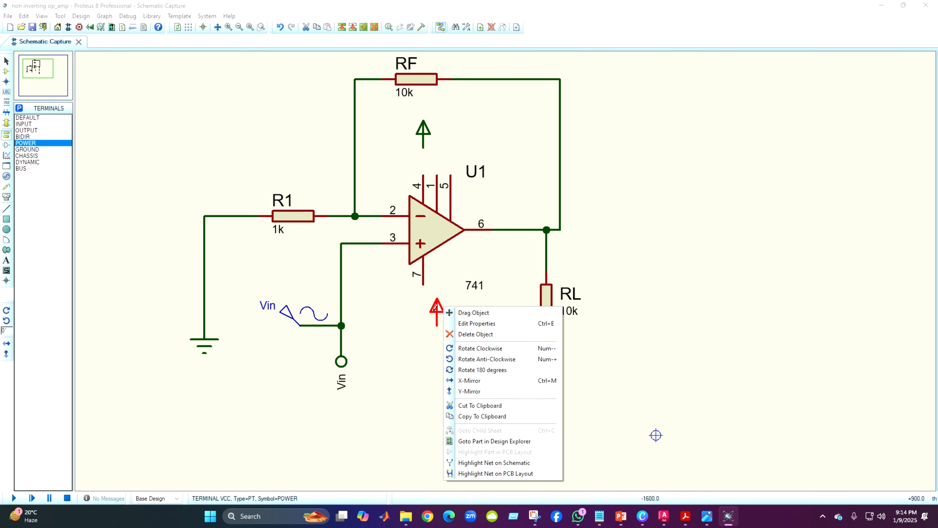
pyautogui.click(480, 393)
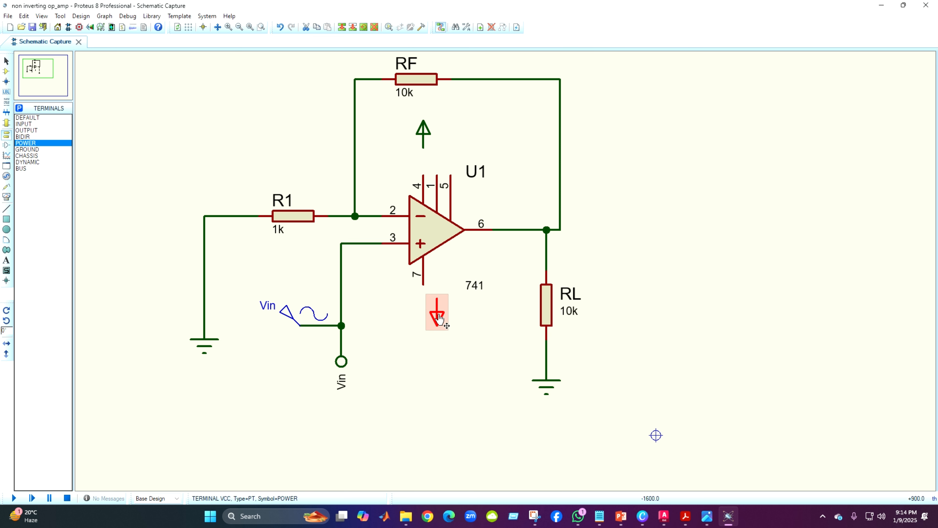
pyautogui.moveTo(439, 319); pyautogui.dragTo(425, 332)
# Wire pin 7 to the lower power terminal and pin 4 to the upper power terminal
pyautogui.click(426, 284)
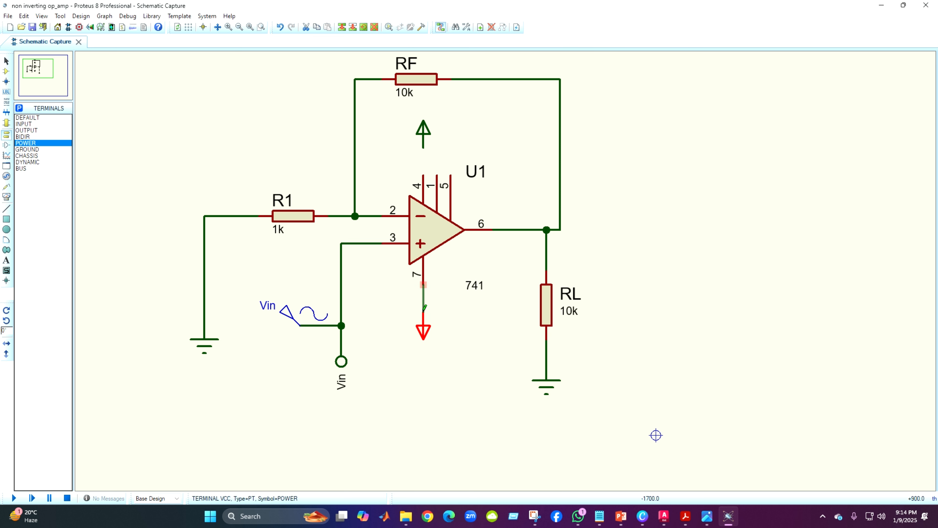
pyautogui.click(424, 312)
pyautogui.click(427, 147)
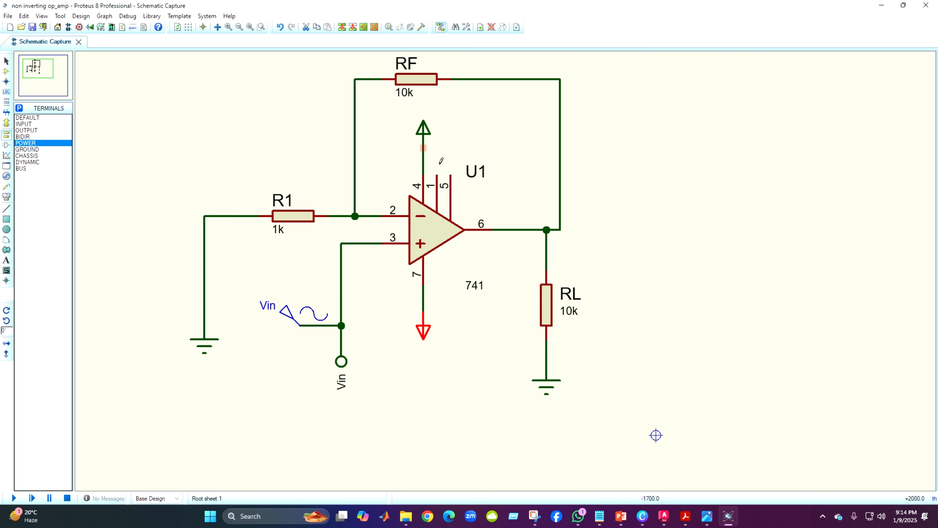
# Label the power terminal on pin 4 as -15 and the one on pin 7 as +15
pyautogui.doubleClick(424, 128)
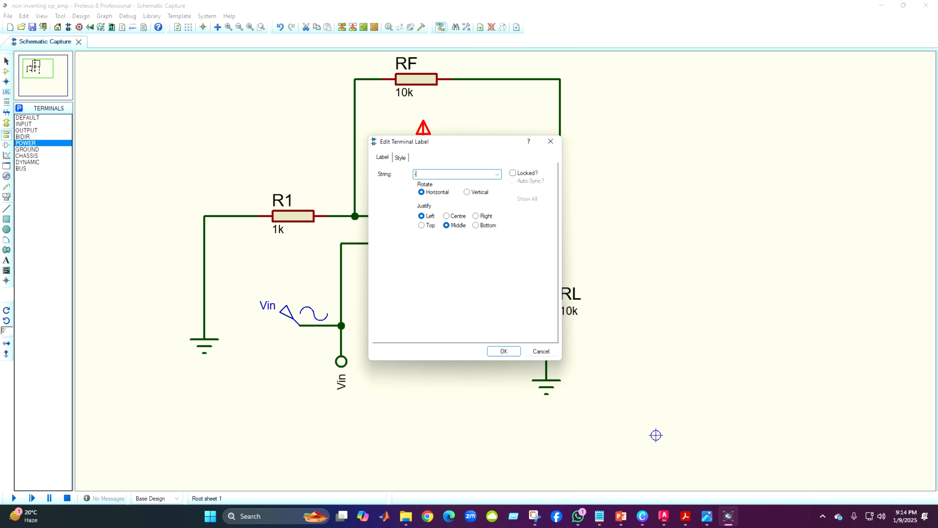
pyautogui.press('Return')
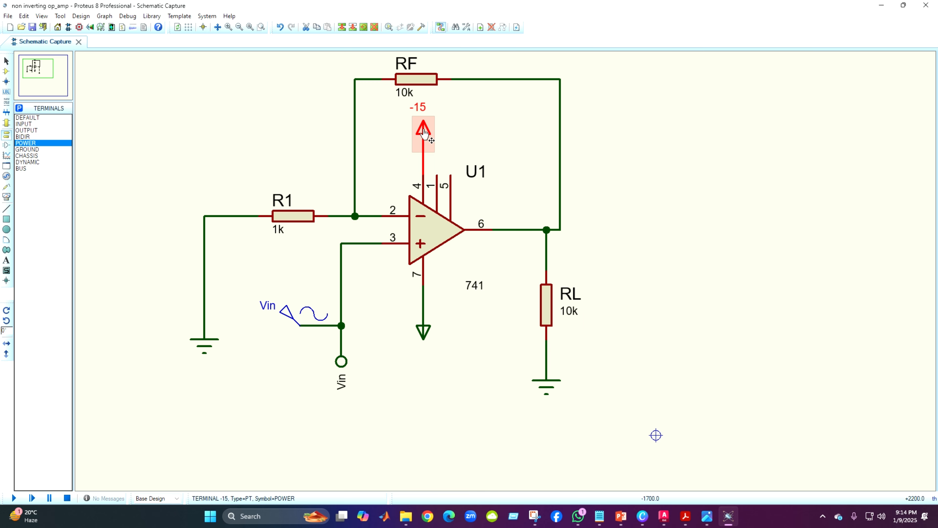
pyautogui.doubleClick(425, 334)
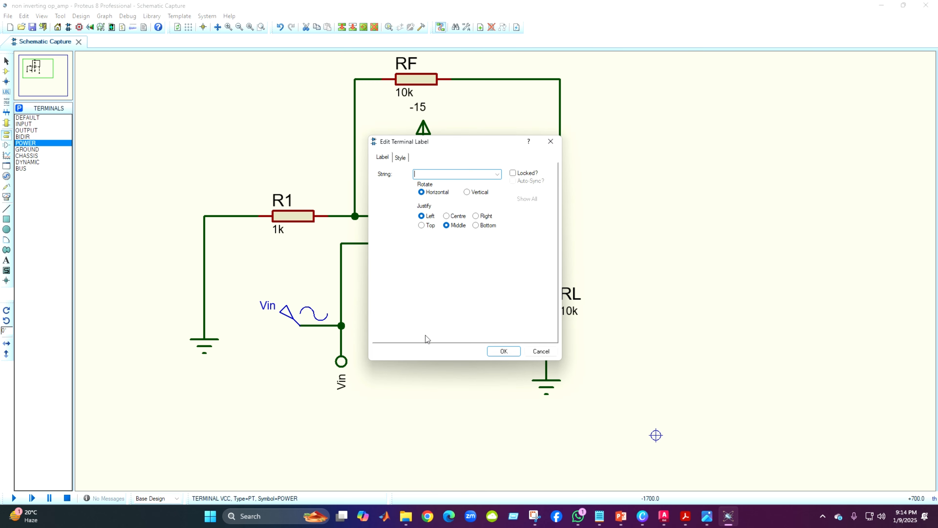
pyautogui.write('+15')
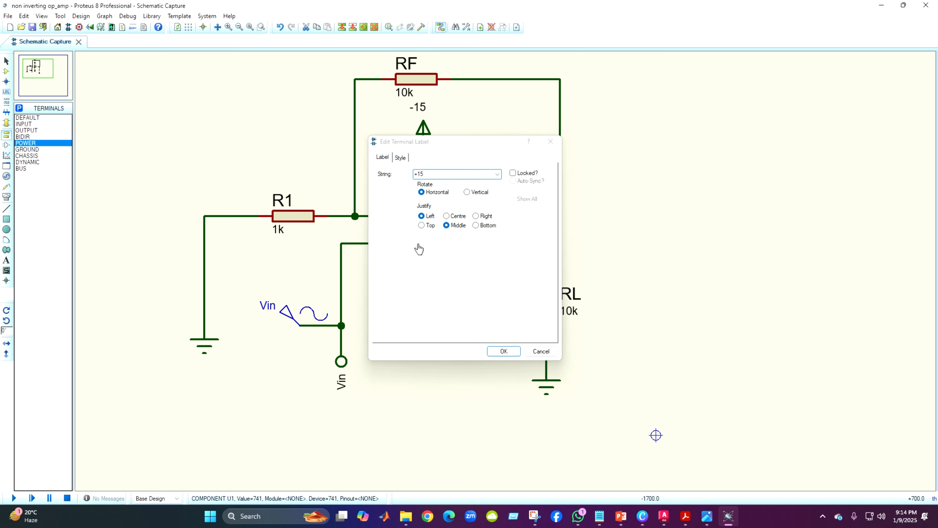
pyautogui.press('Return')
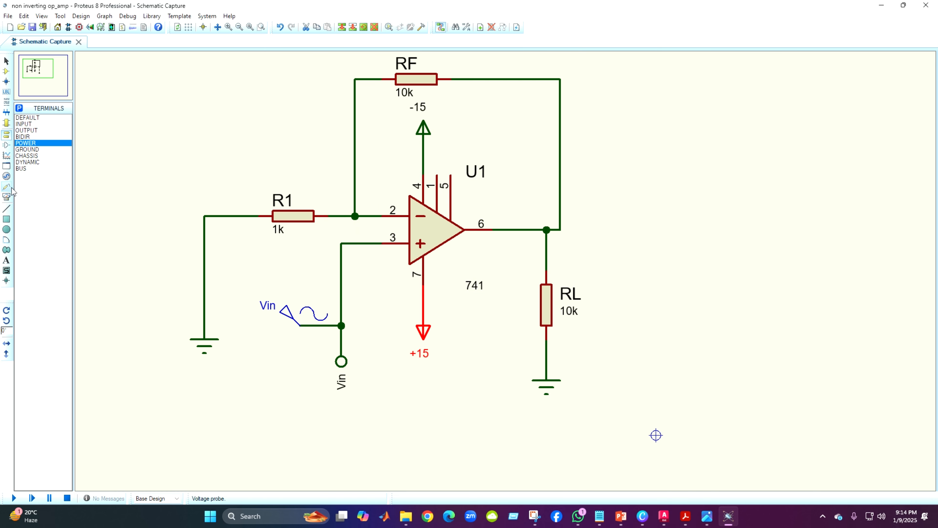
# Place an oscilloscope instrument on the schematic beside the load resistor RL
pyautogui.click(6, 176)
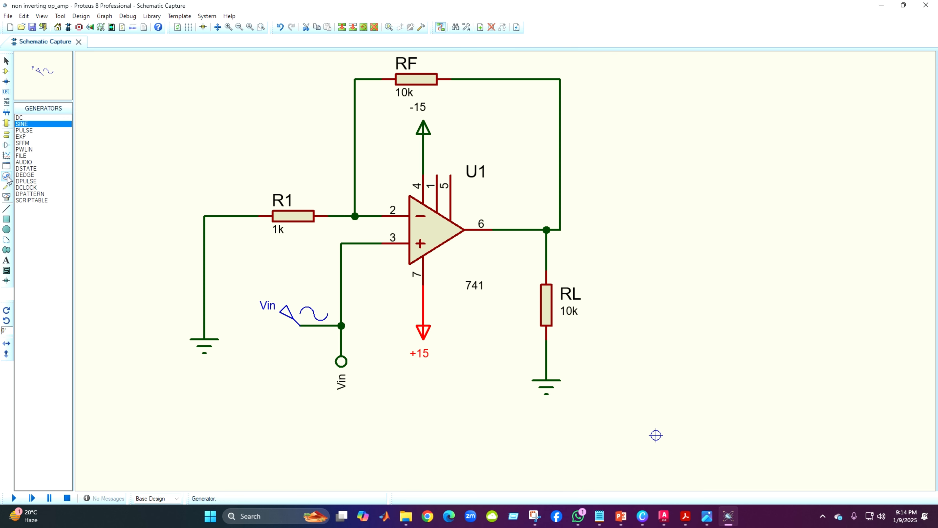
pyautogui.click(7, 198)
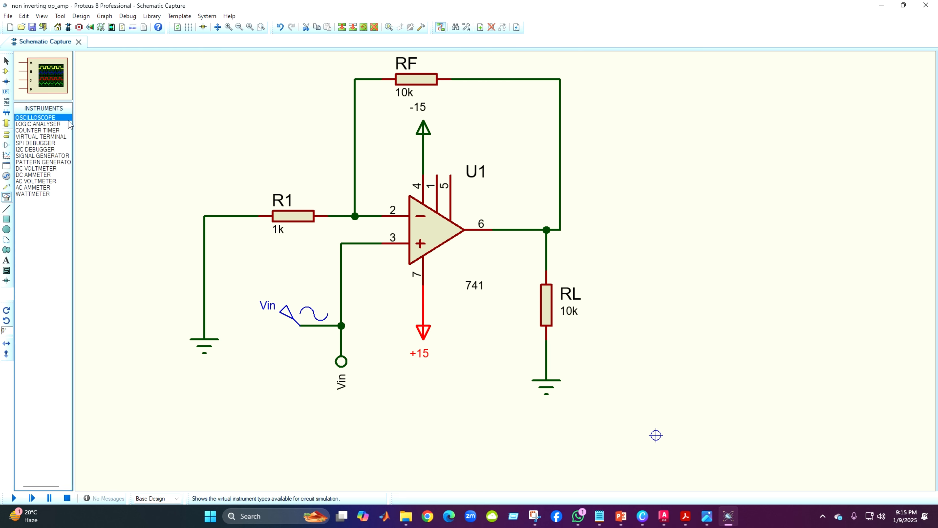
pyautogui.click(736, 245)
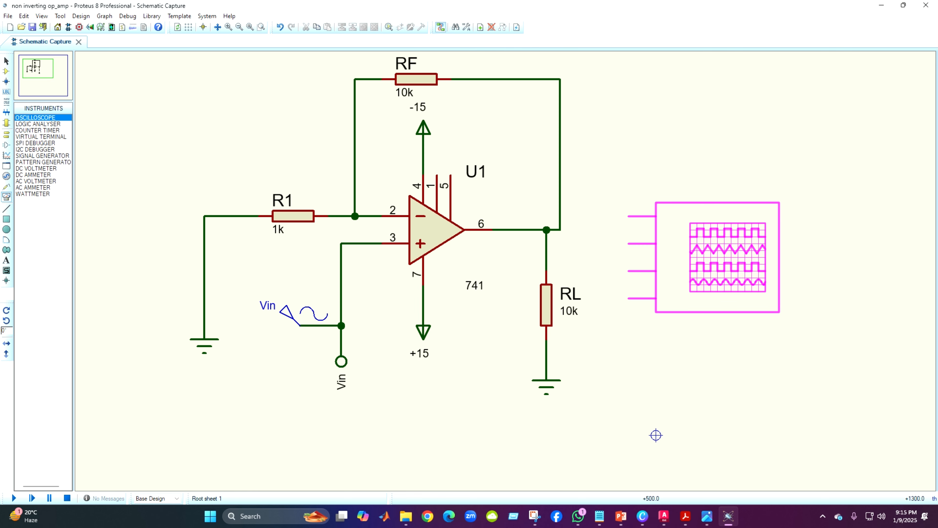
pyautogui.click(736, 244)
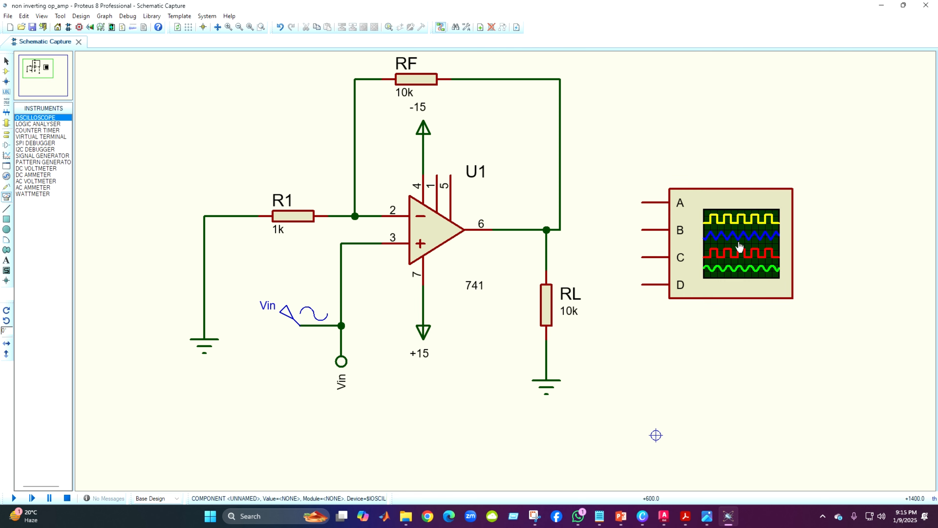
# Wire oscilloscope channel B to the op-amp output and channel A around the circuit to the Vin node
pyautogui.click(643, 230)
pyautogui.click(560, 229)
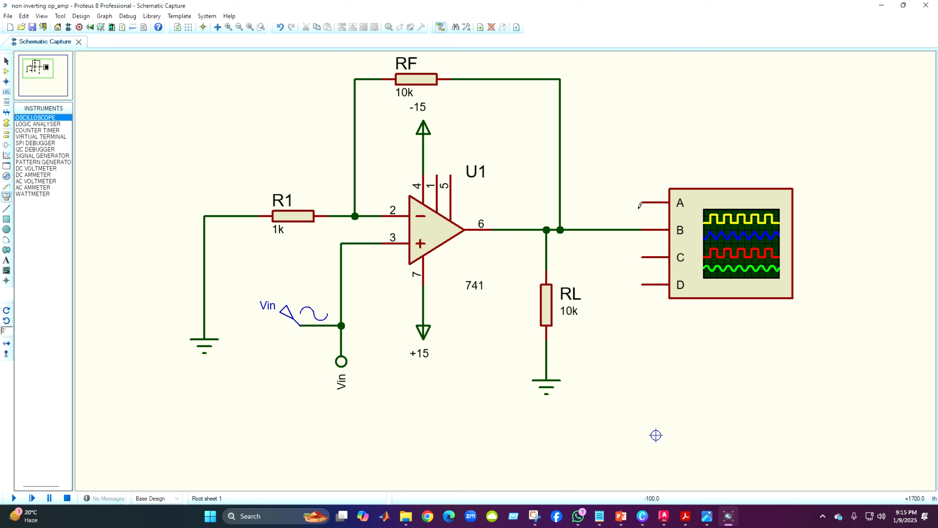
pyautogui.click(642, 203)
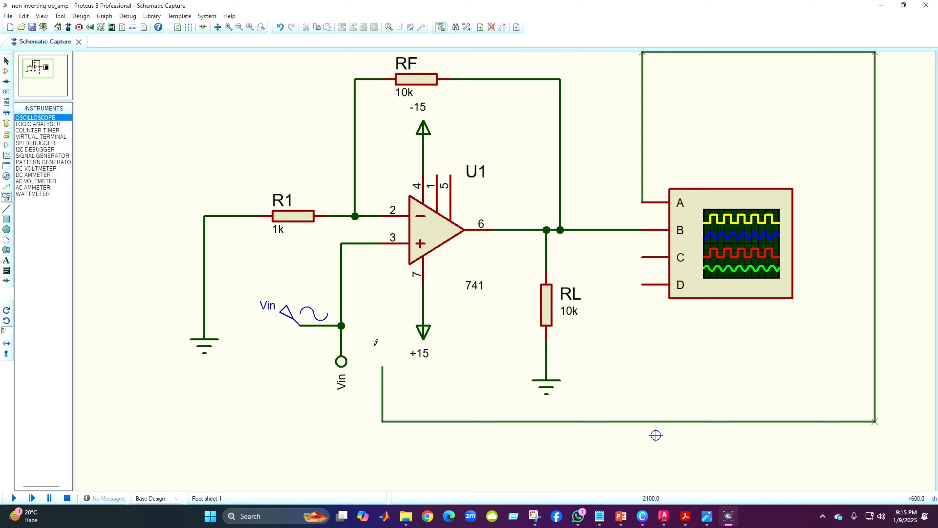
pyautogui.click(343, 325)
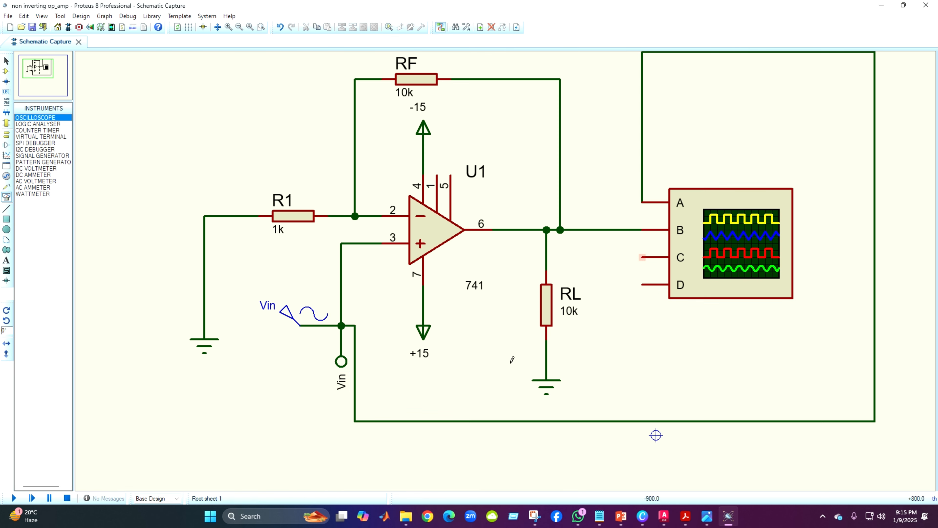
# Run the simulation and set oscilloscope channels A and B to 0.2 V per division
pyautogui.click(14, 498)
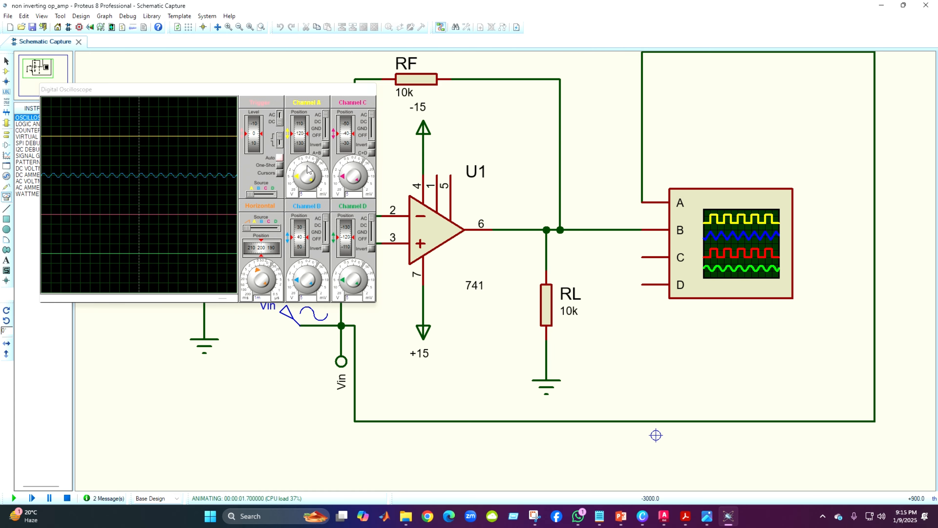
pyautogui.moveTo(295, 168); pyautogui.dragTo(310, 164)
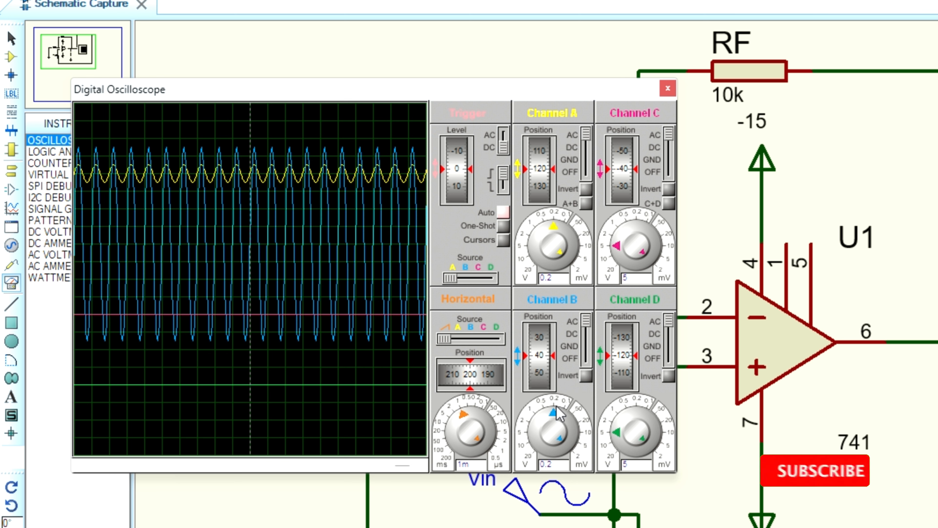
pyautogui.moveTo(555, 416); pyautogui.dragTo(560, 413)
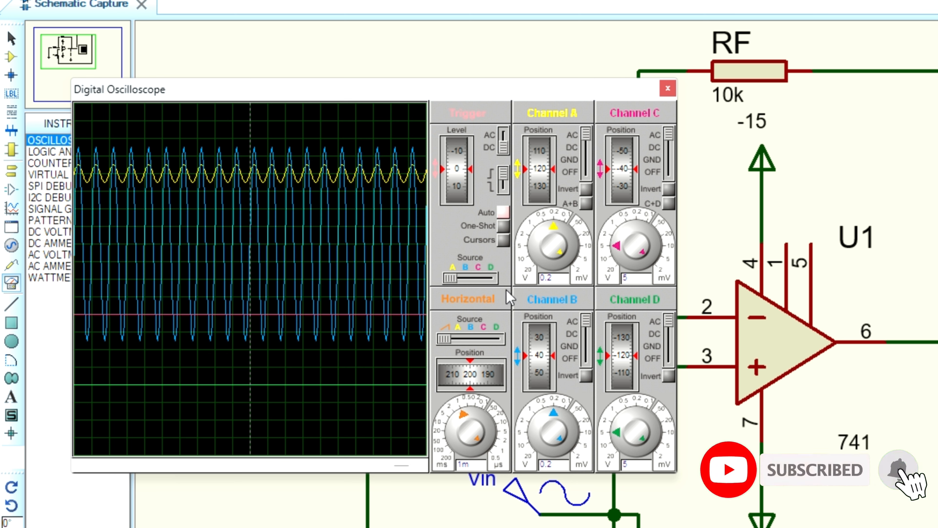
# Shift the channel A trace to position 50 and set the horizontal timebase to 0.1 ms per division
pyautogui.moveTo(537, 168); pyautogui.dragTo(541, 199)
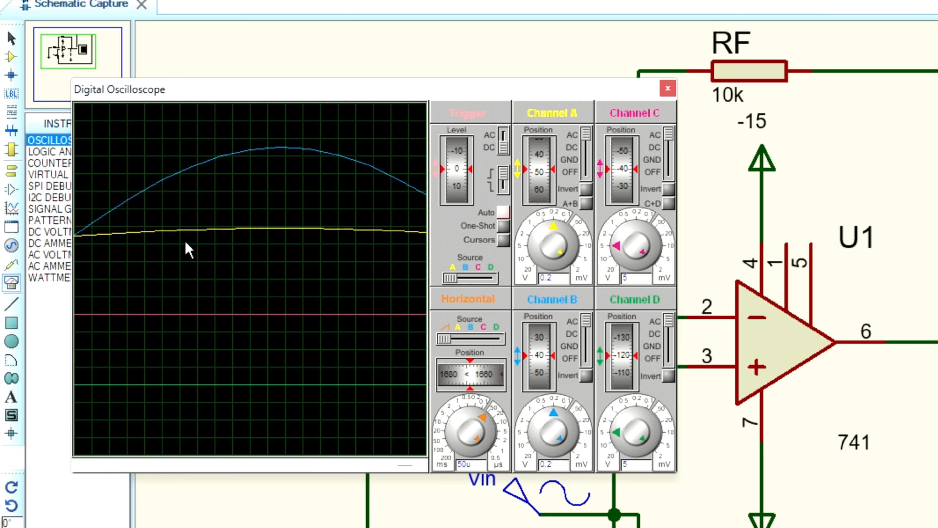
pyautogui.scroll(-1, 186, 242)
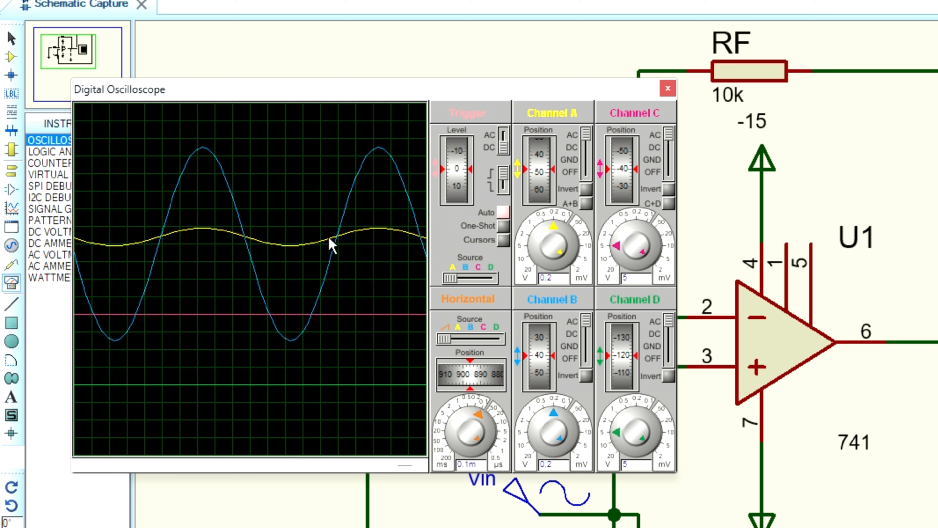
pyautogui.scroll(-1, 286, 243)
pyautogui.scroll(1, 284, 244)
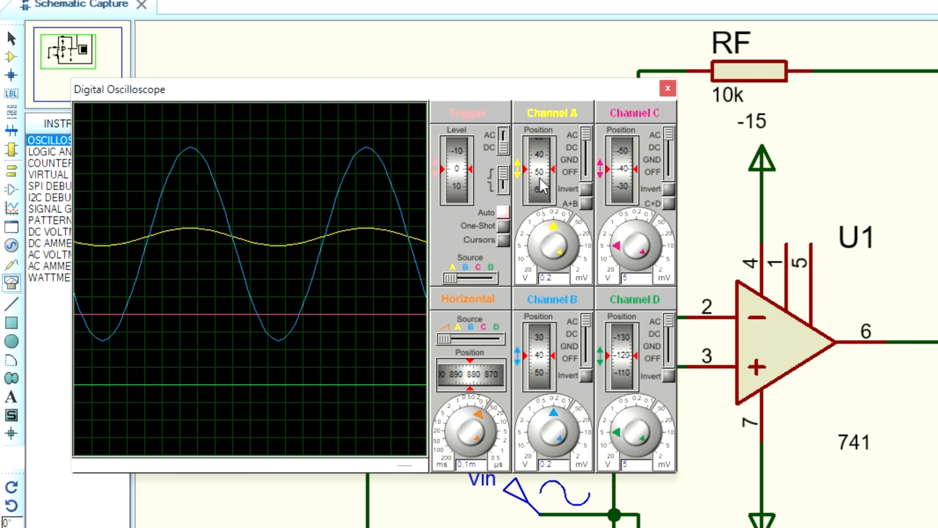
# Set channel A to 20 mV per division and shift its trace to lie nearly over the channel B waveform
pyautogui.moveTo(540, 177); pyautogui.dragTo(547, 151)
pyautogui.click(545, 222)
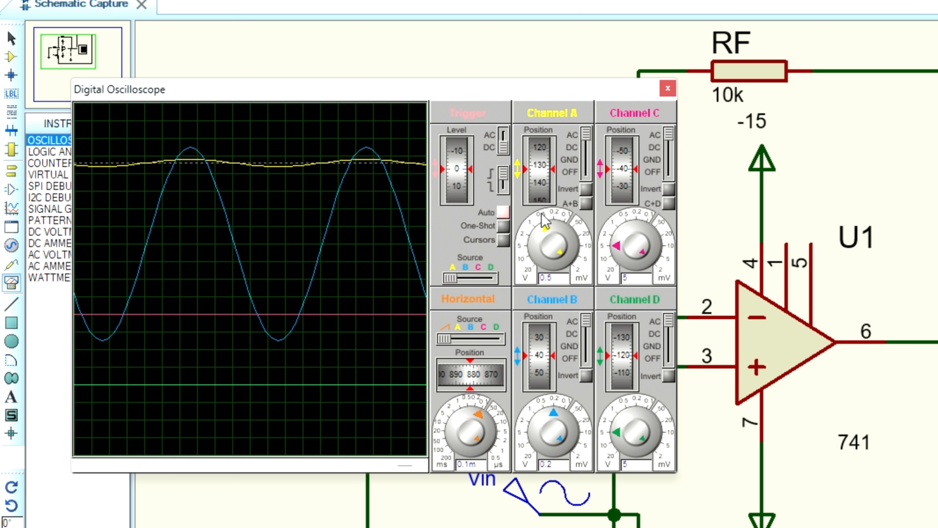
pyautogui.click(565, 212)
pyautogui.click(572, 227)
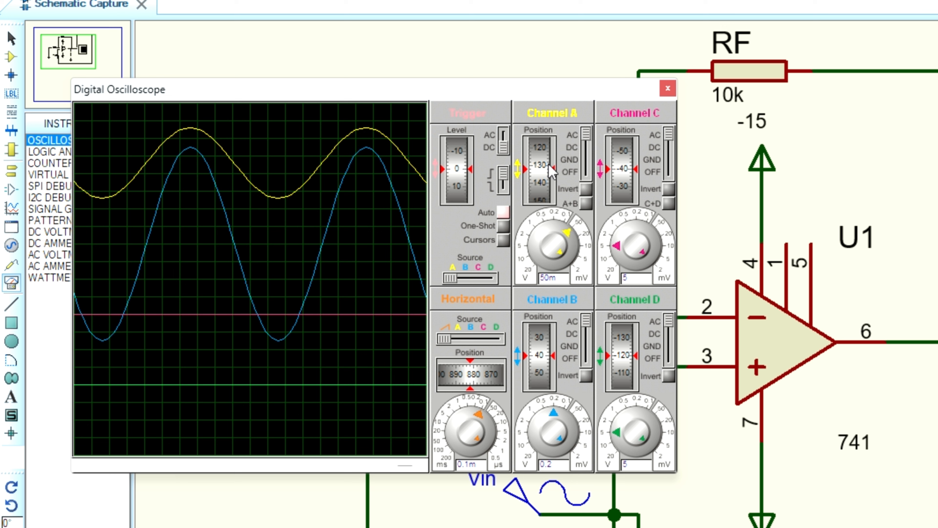
pyautogui.moveTo(552, 170); pyautogui.dragTo(551, 185)
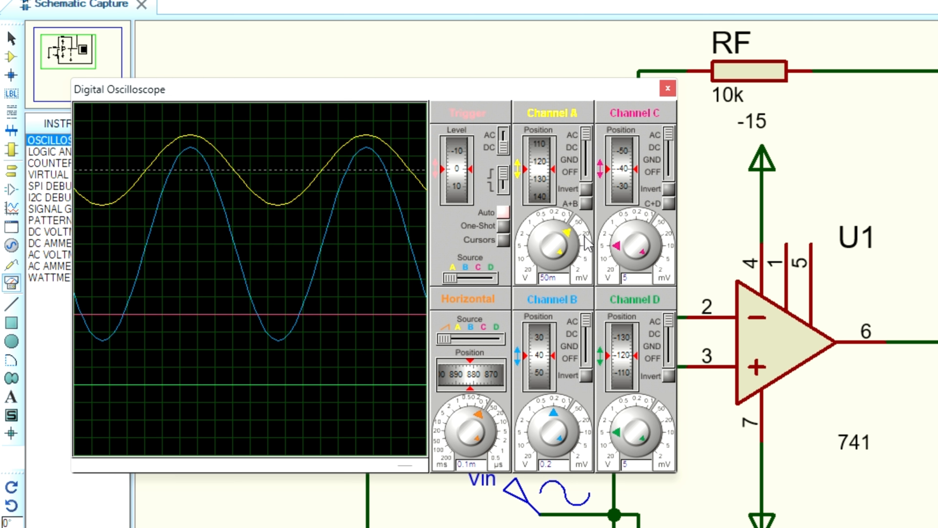
pyautogui.click(587, 244)
pyautogui.moveTo(541, 149); pyautogui.dragTo(551, 190)
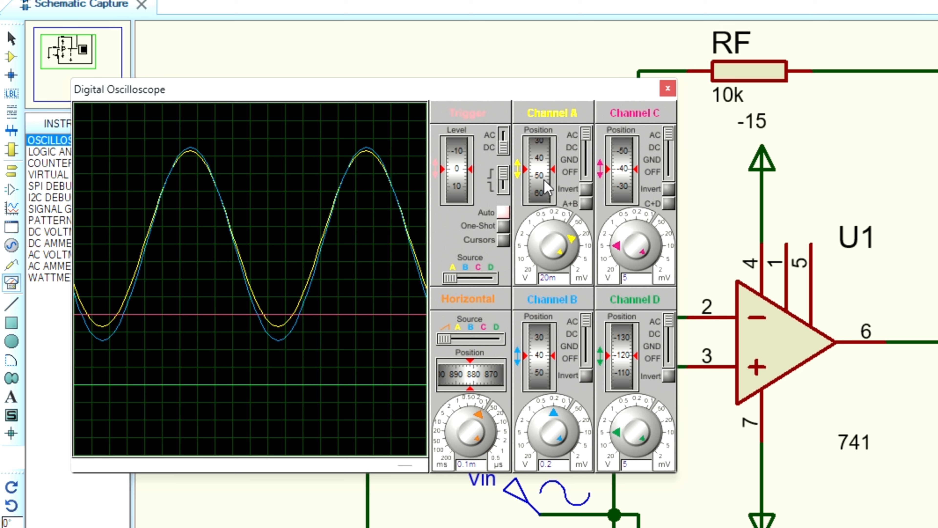
pyautogui.moveTo(548, 187); pyautogui.dragTo(544, 176)
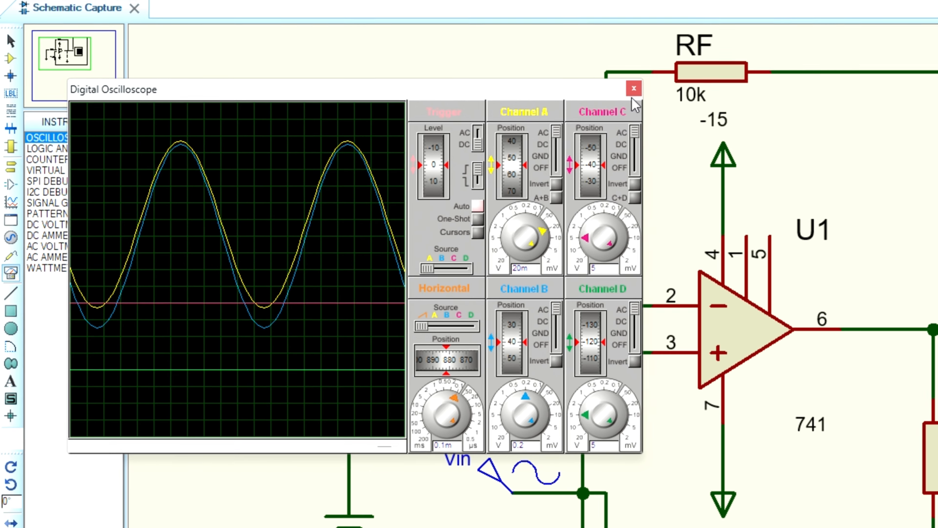
# Close the oscilloscope window and briefly rerun the simulation without it
pyautogui.click(667, 88)
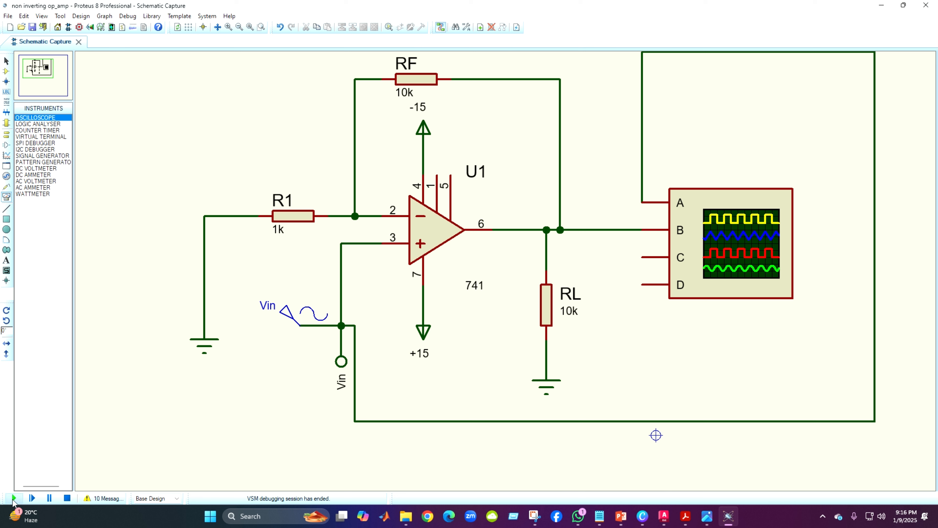
pyautogui.click(13, 498)
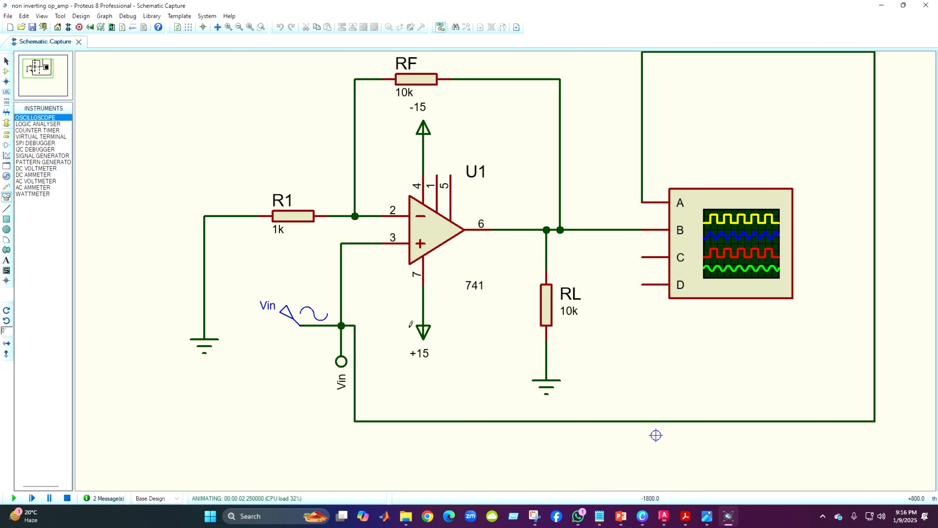
pyautogui.click(66, 498)
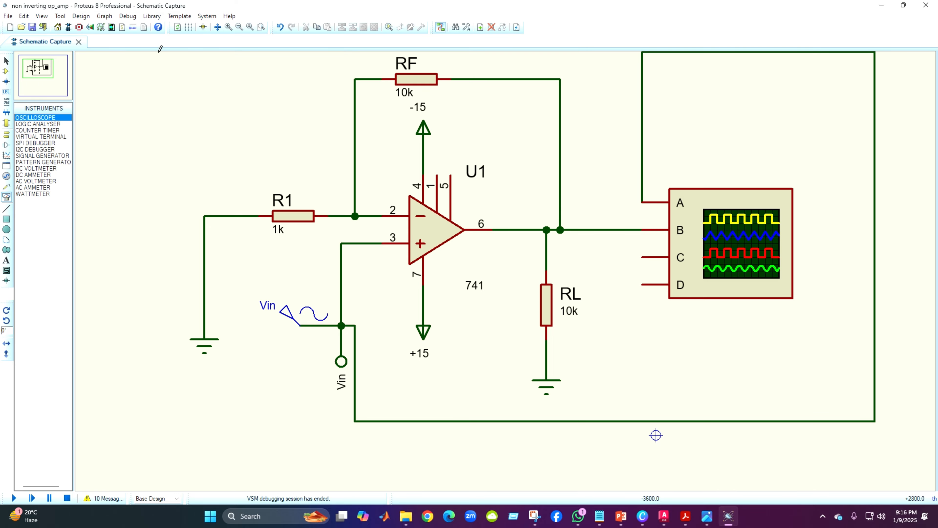
# Reset the debug popup windows and briefly rerun the simulation to restore the oscilloscope display
pyautogui.click(122, 16)
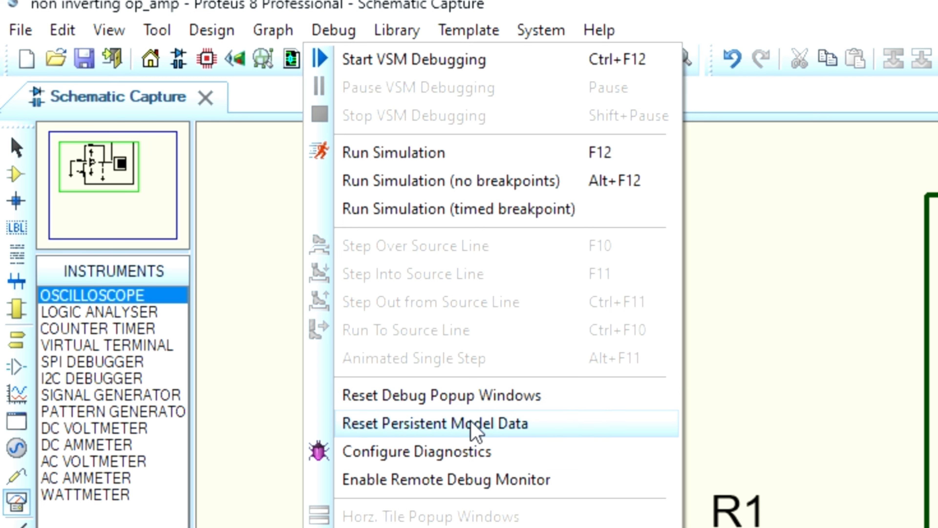
pyautogui.click(475, 399)
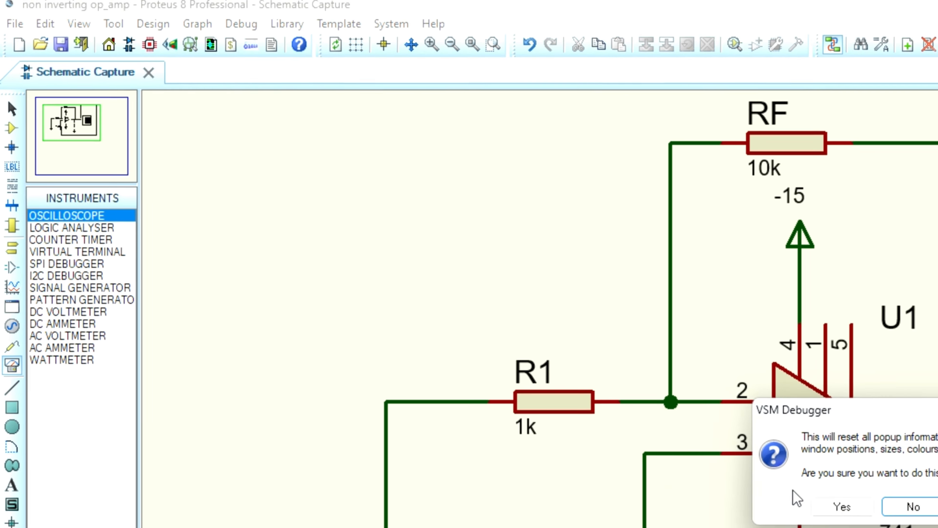
pyautogui.click(443, 268)
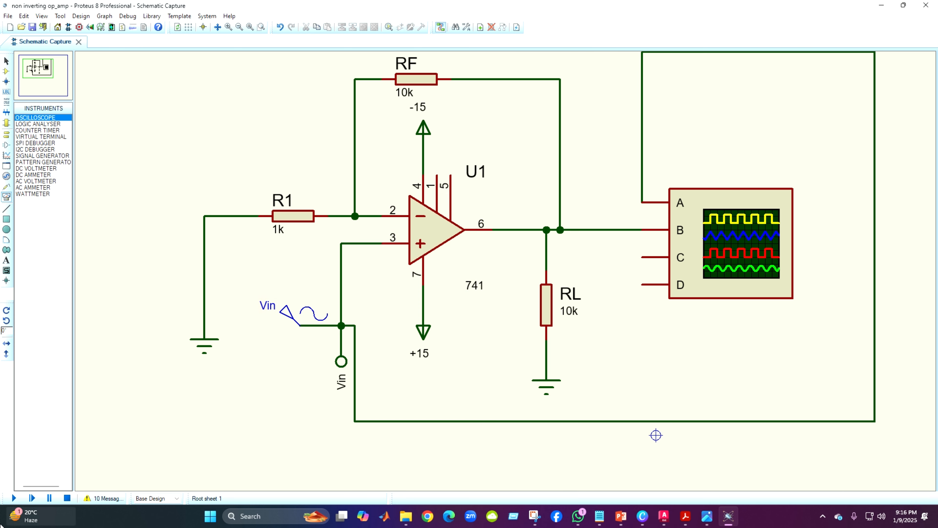
pyautogui.click(14, 498)
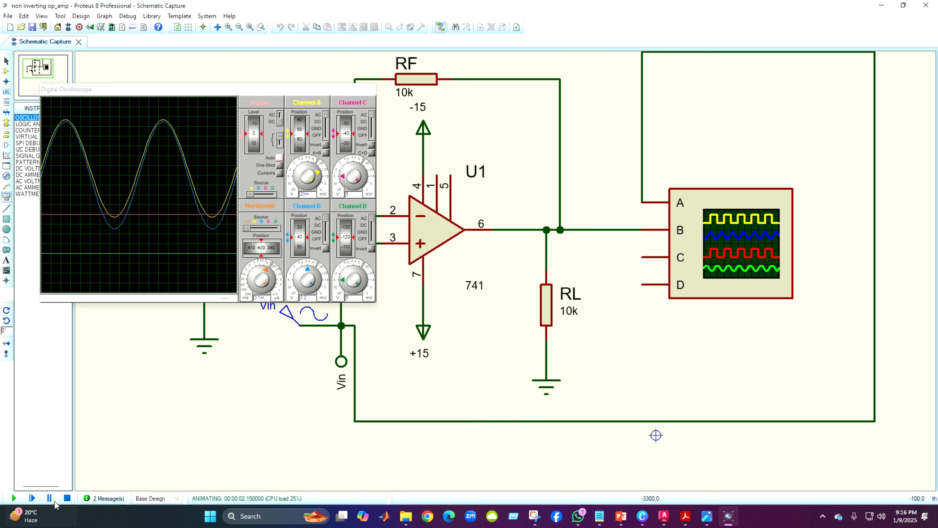
pyautogui.click(67, 499)
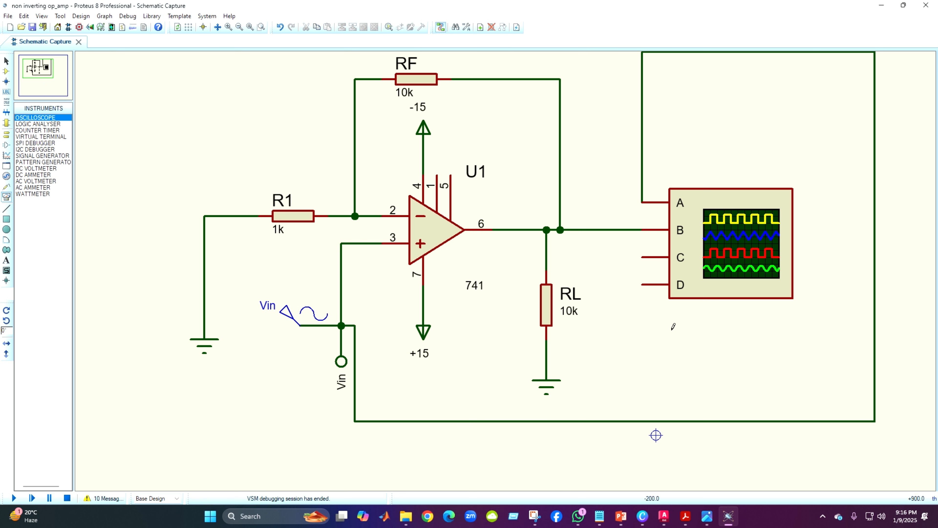
# Draw a wide frequency response graph in the empty area beneath the circuit
pyautogui.scroll(-2, 506, 290)
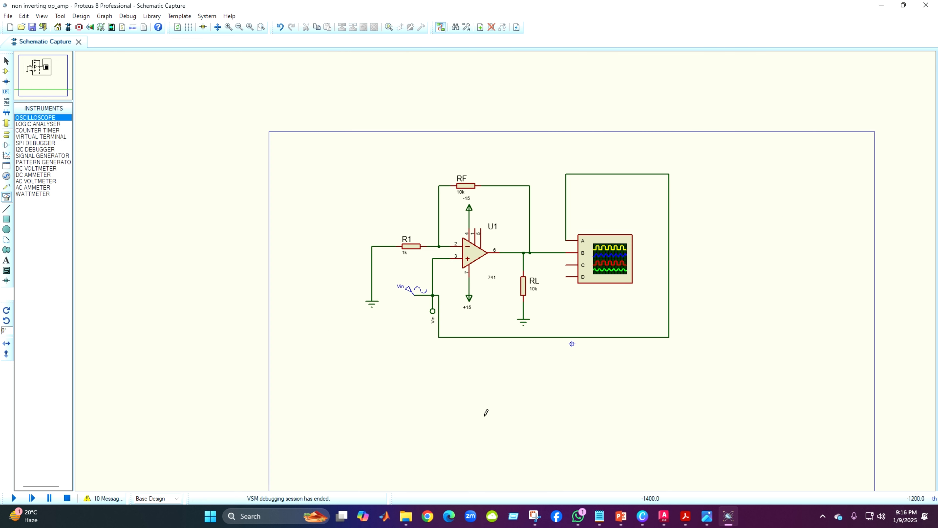
pyautogui.scroll(1, 486, 412)
pyautogui.click(36, 67)
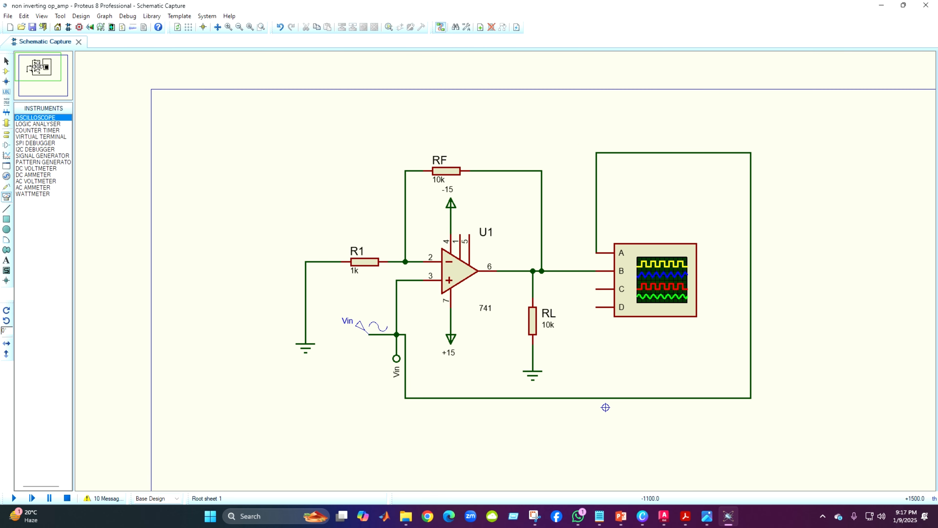
pyautogui.moveTo(34, 68); pyautogui.dragTo(40, 78)
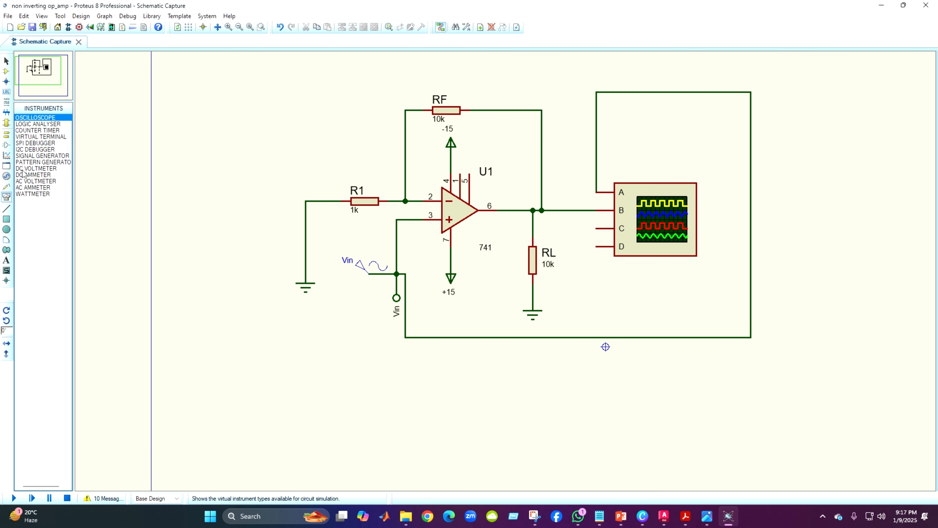
pyautogui.click(6, 158)
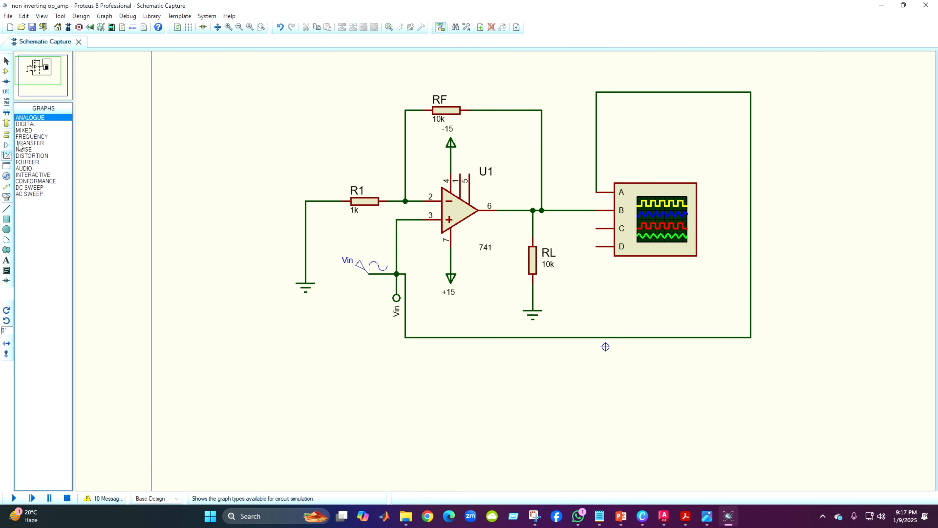
pyautogui.click(37, 137)
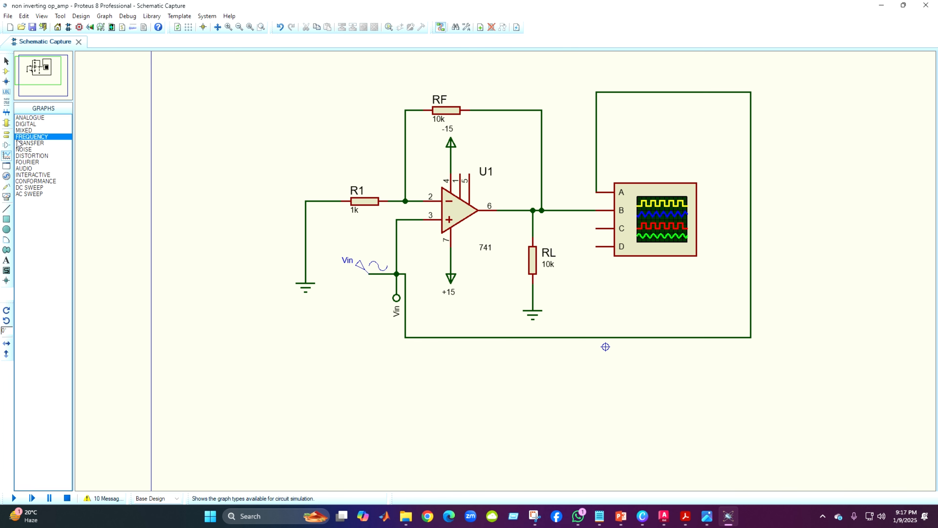
pyautogui.moveTo(324, 383); pyautogui.dragTo(550, 440)
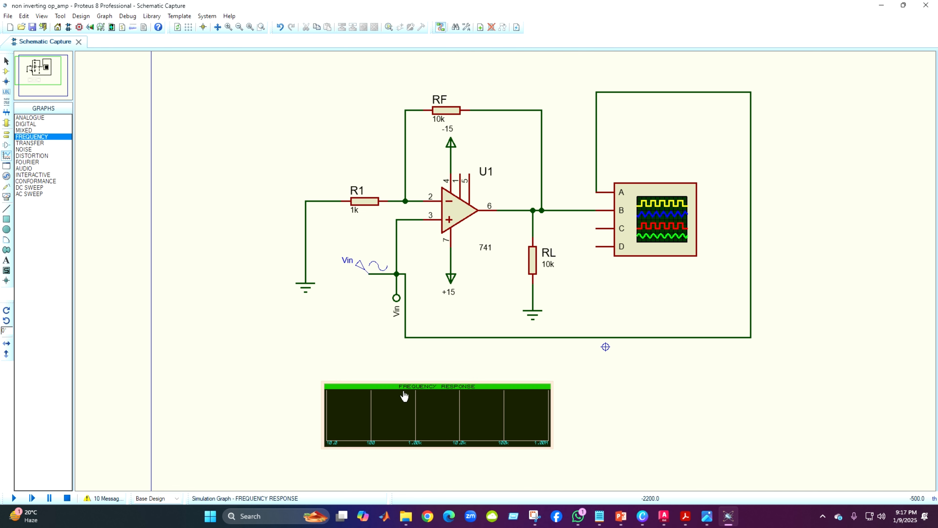
# Wire a voltage probe to the op-amp output node and add it as a gain trace on the frequency response graph
pyautogui.click(8, 188)
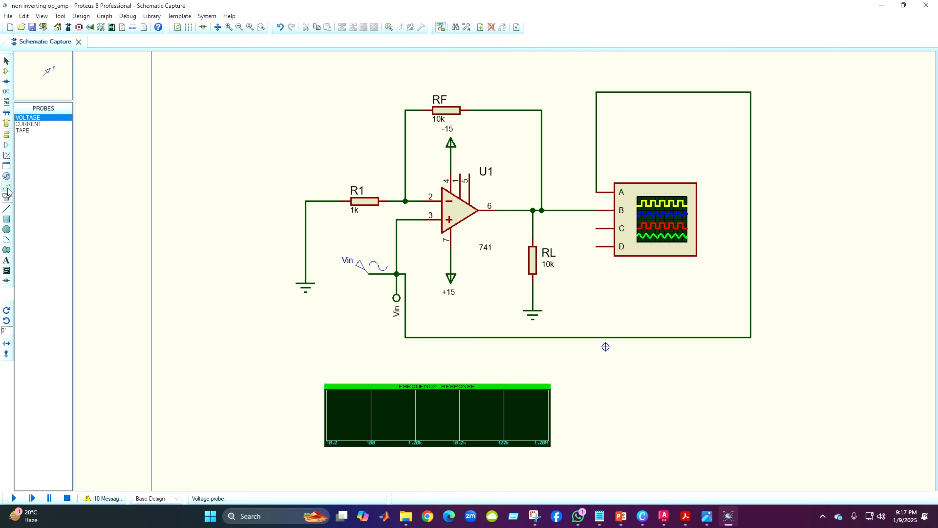
pyautogui.click(551, 201)
pyautogui.click(542, 210)
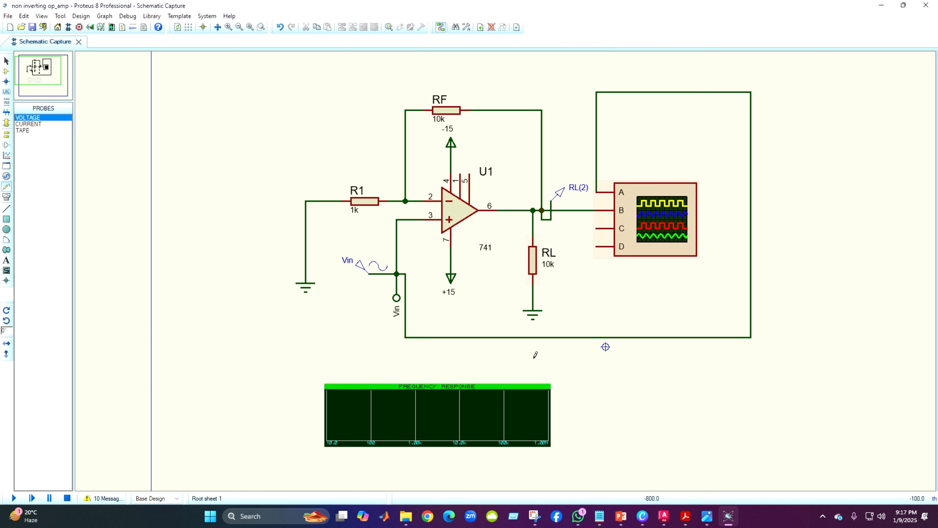
pyautogui.click(559, 194)
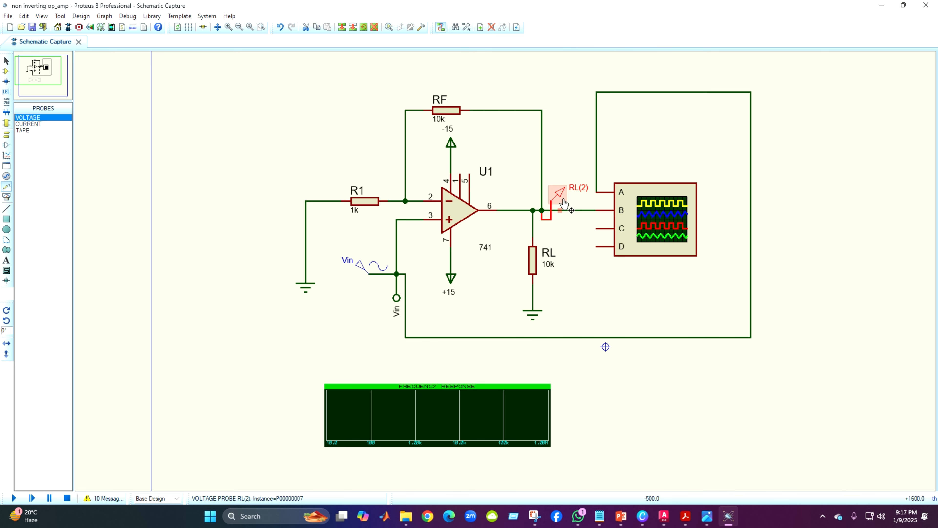
pyautogui.moveTo(558, 199); pyautogui.dragTo(403, 426)
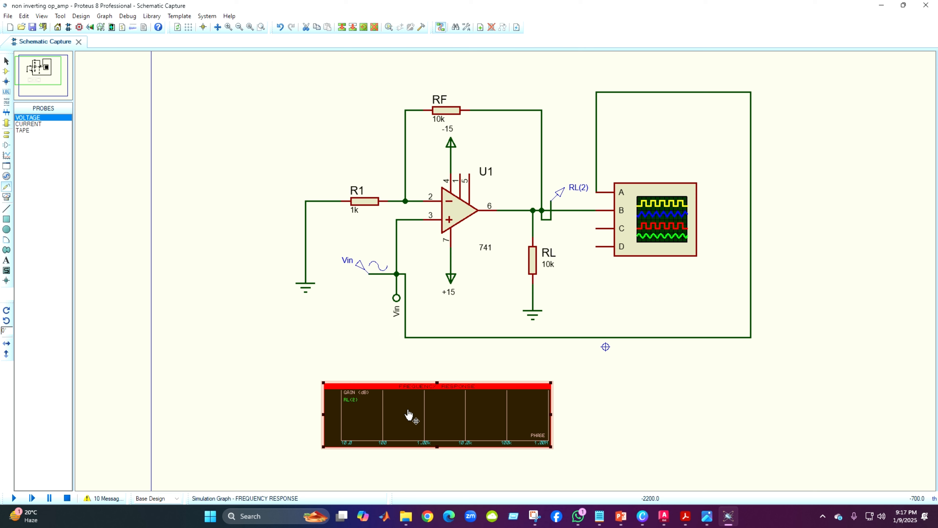
# Set the frequency graph's reference to Vin and its stop frequency to 10M, and resimulate the graph
pyautogui.rightClick(454, 417)
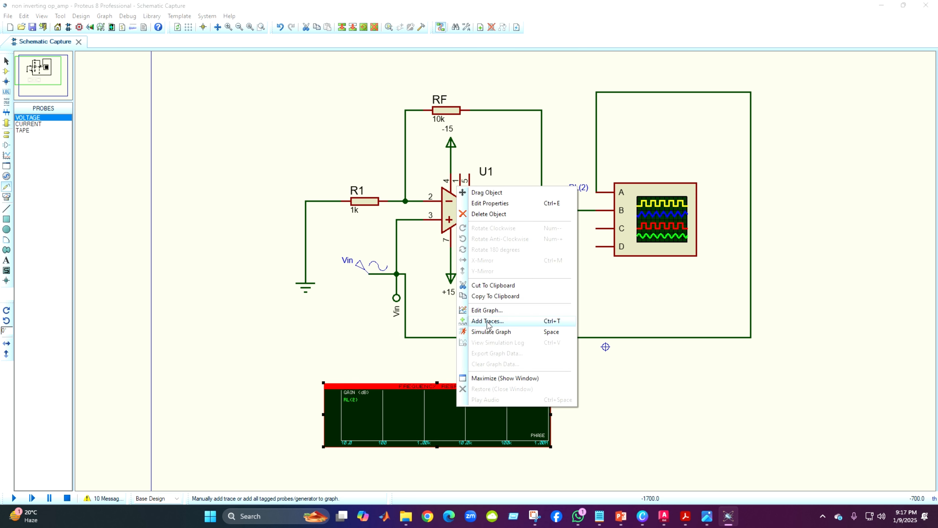
pyautogui.click(499, 312)
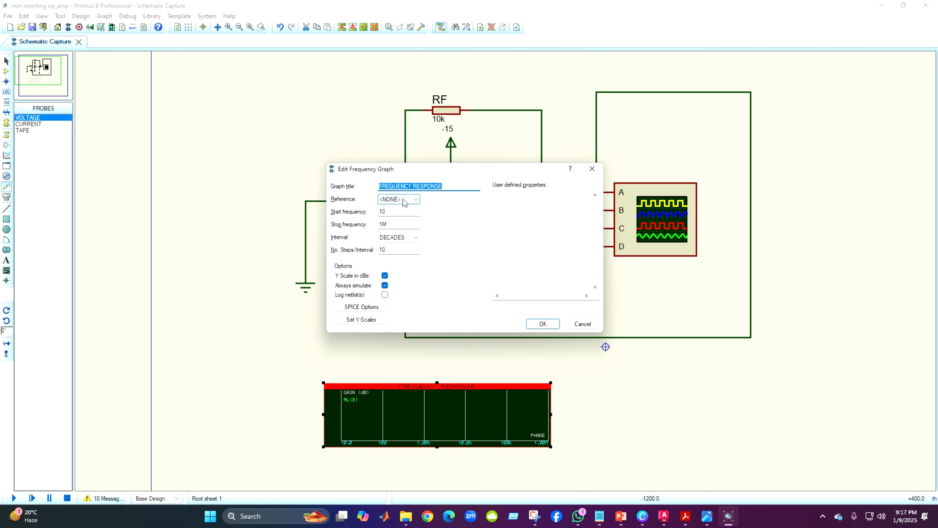
pyautogui.click(401, 199)
pyautogui.click(400, 215)
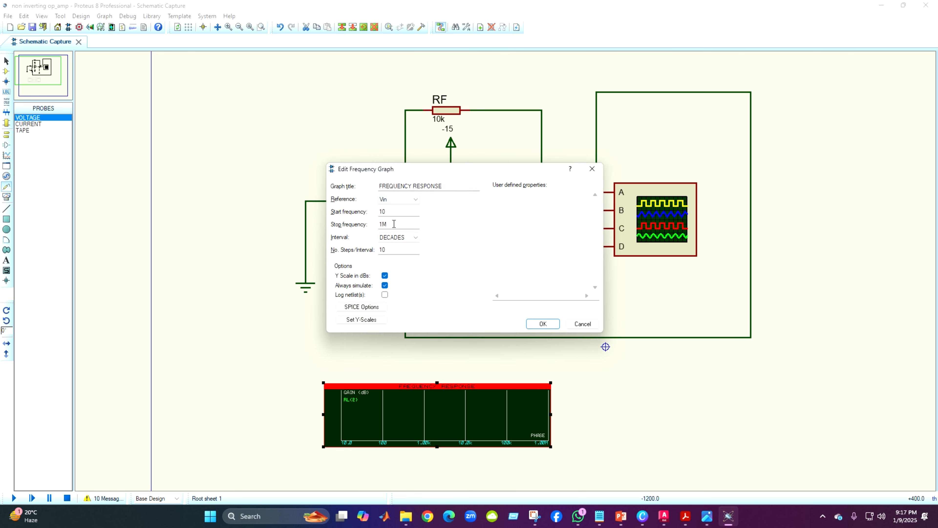
pyautogui.click(385, 224)
pyautogui.write('0')
pyautogui.click(546, 325)
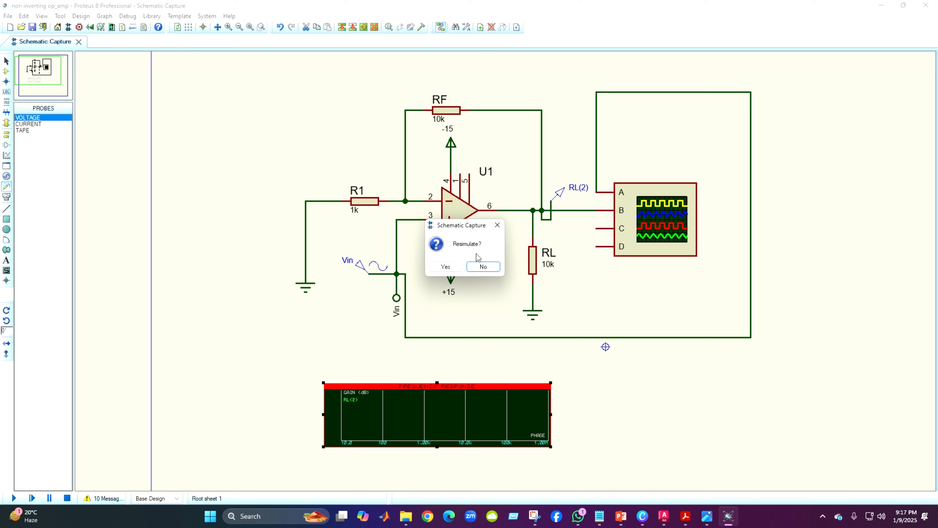
pyautogui.click(459, 269)
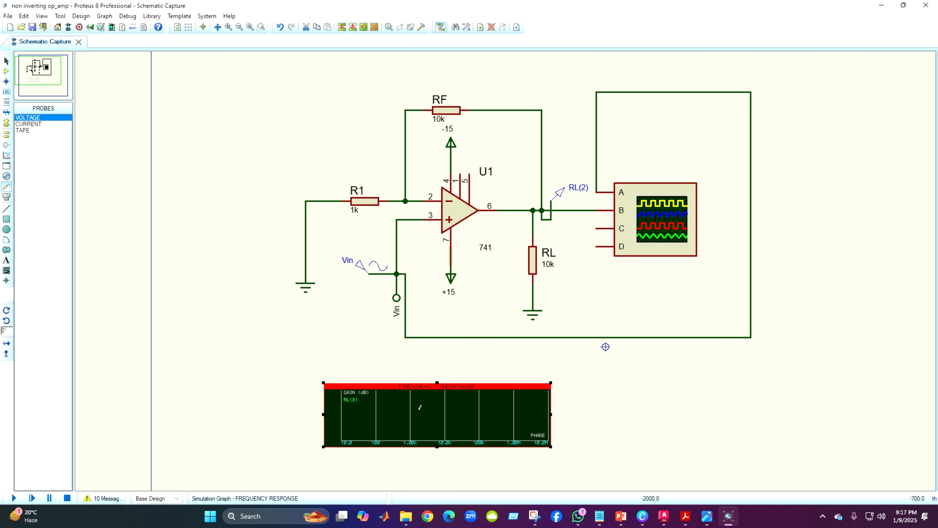
# Examine the gain curve in the maximized frequency response graph and return to the schematic
pyautogui.click(460, 386)
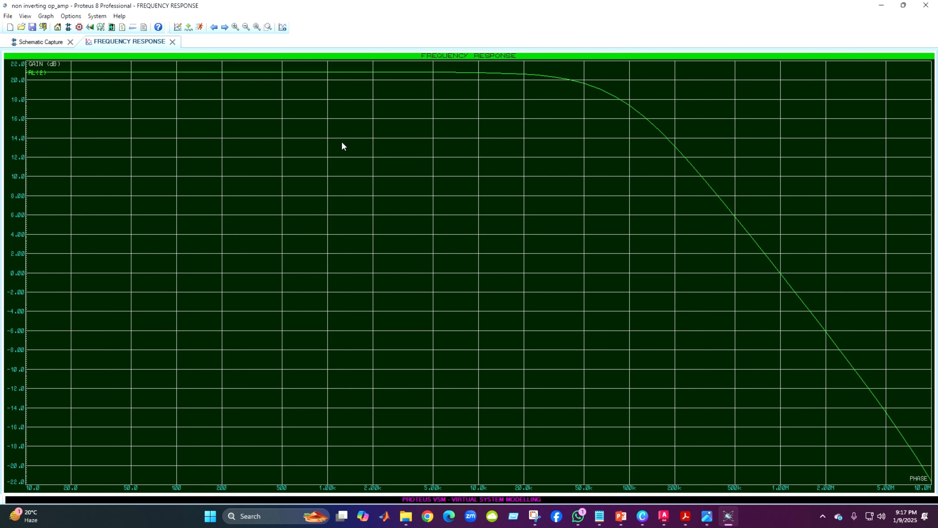
pyautogui.click(172, 42)
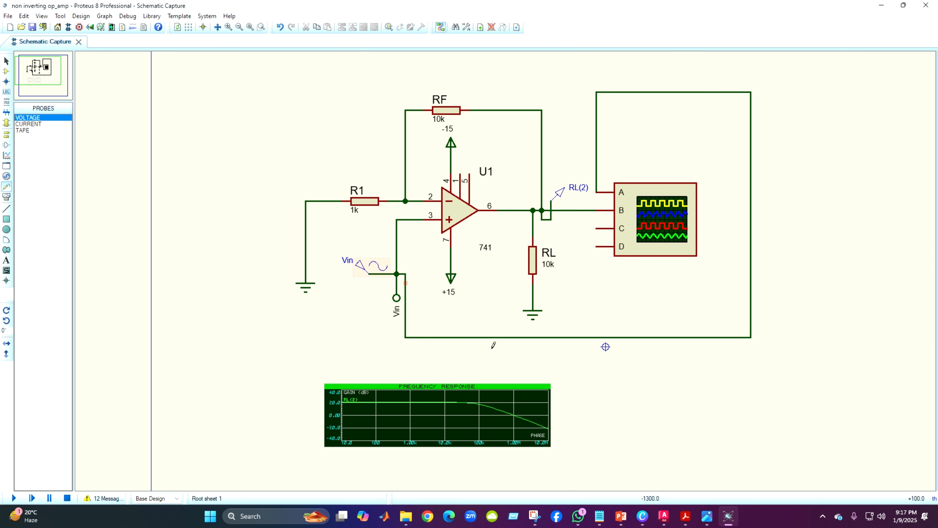
# Run the circuit simulation again with the output probe in place
pyautogui.click(14, 498)
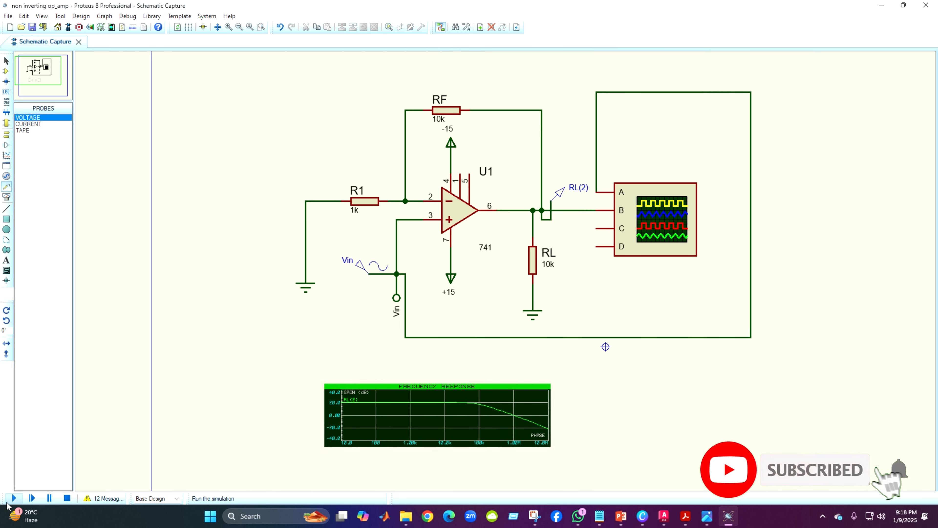